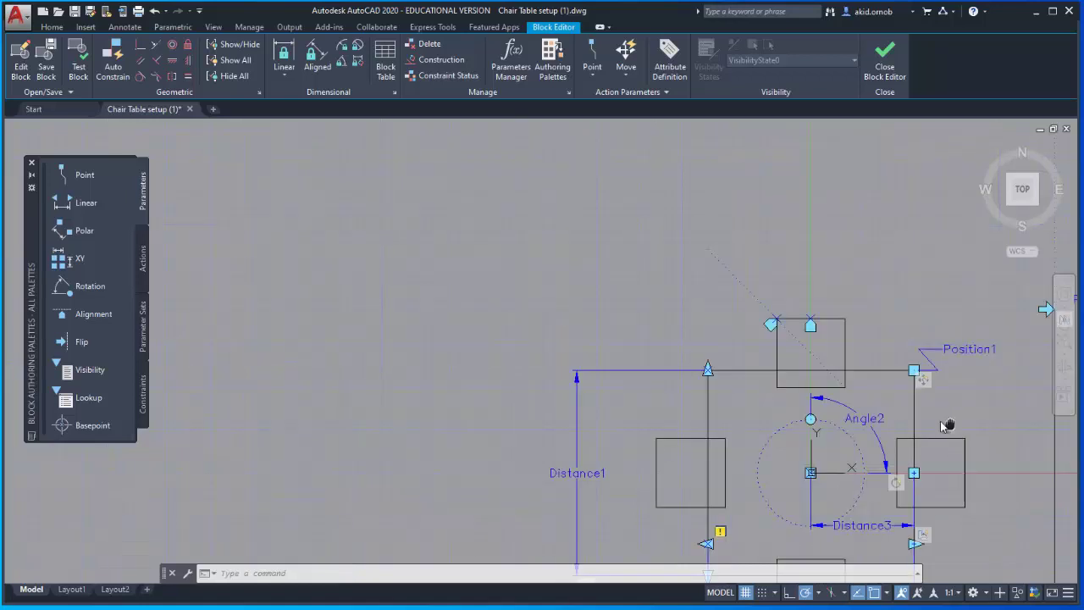
Step: Zoom out to fit the whole chair-table block and start an Array action from the Actions palette
middle_click_drag(940, 421, 711, 264)
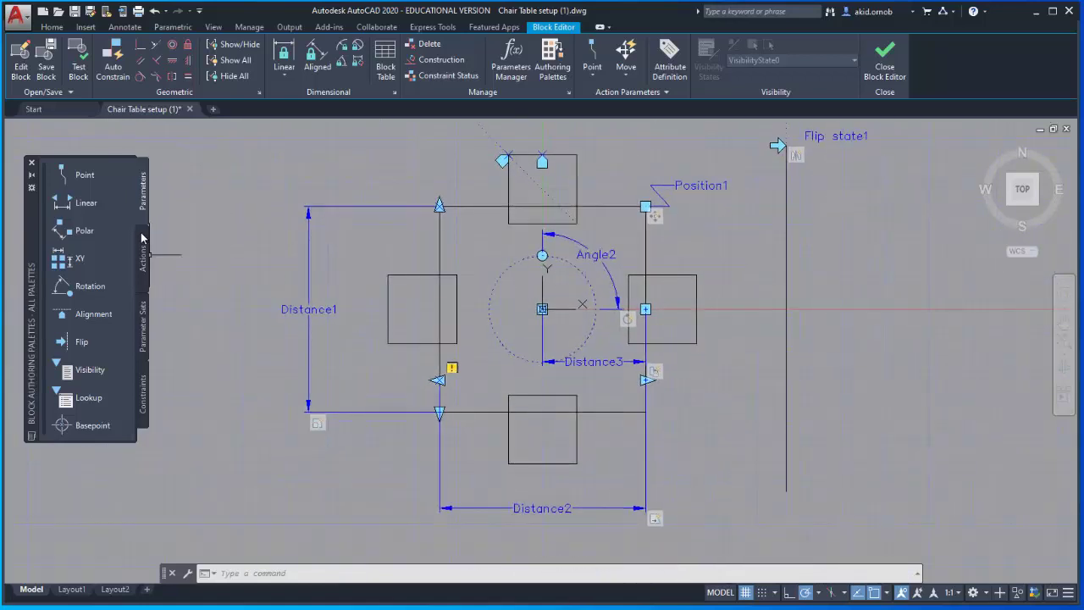
left_click(146, 268)
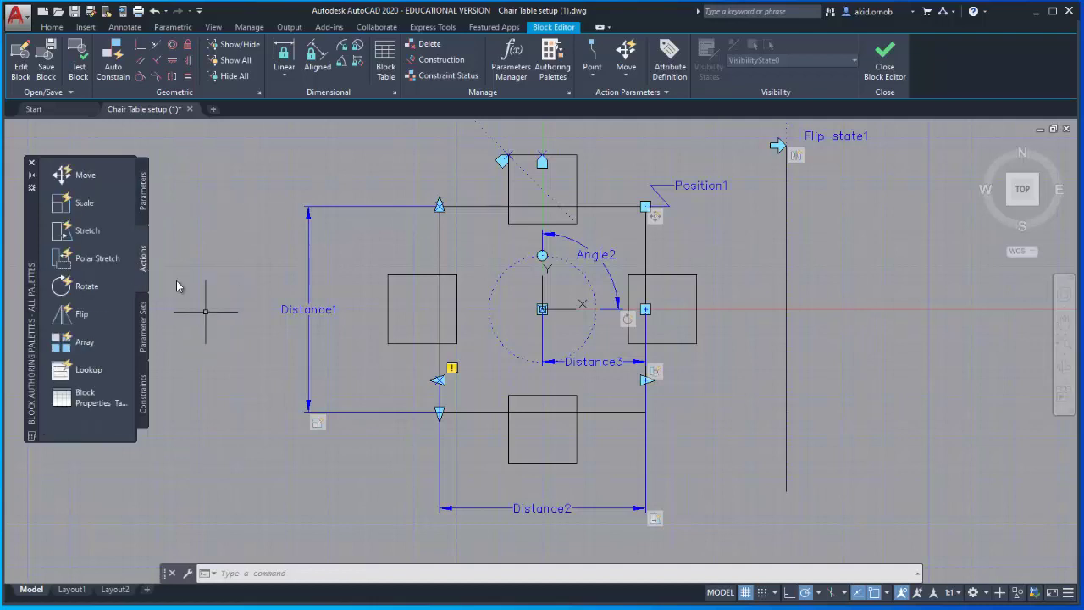
left_click(94, 341)
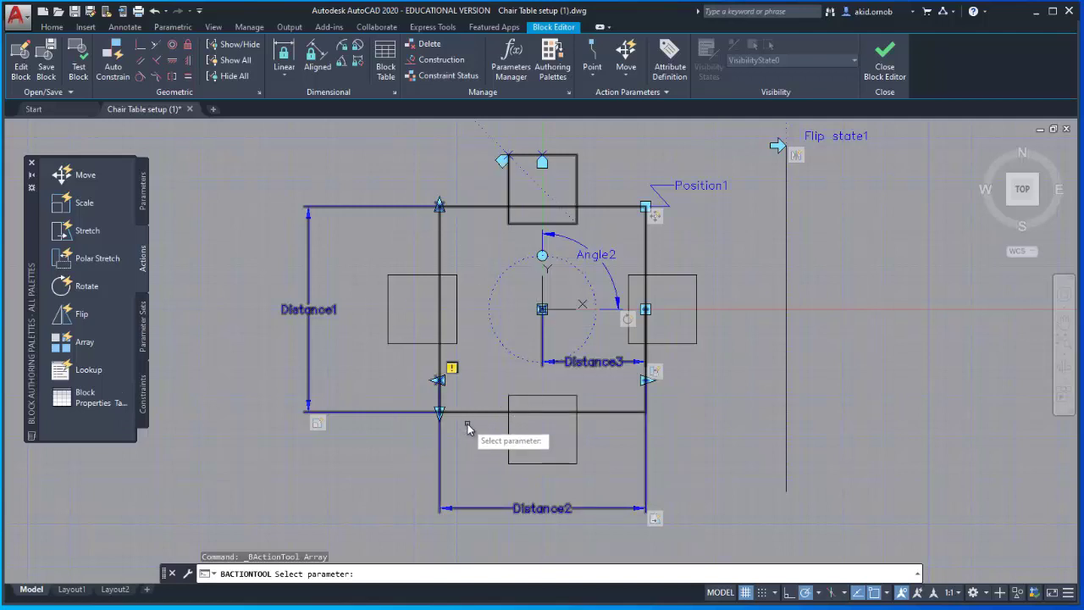
Step: Pick Distance2 as the array's driving parameter and bring the whole block back into view
left_click(438, 443)
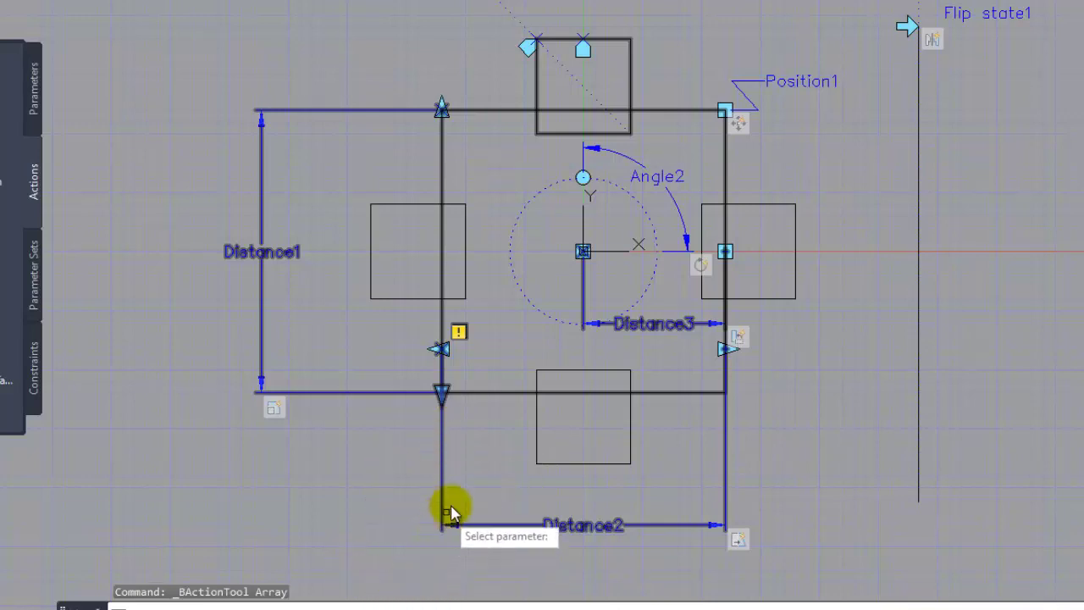
scroll(488, 555, "up", 4)
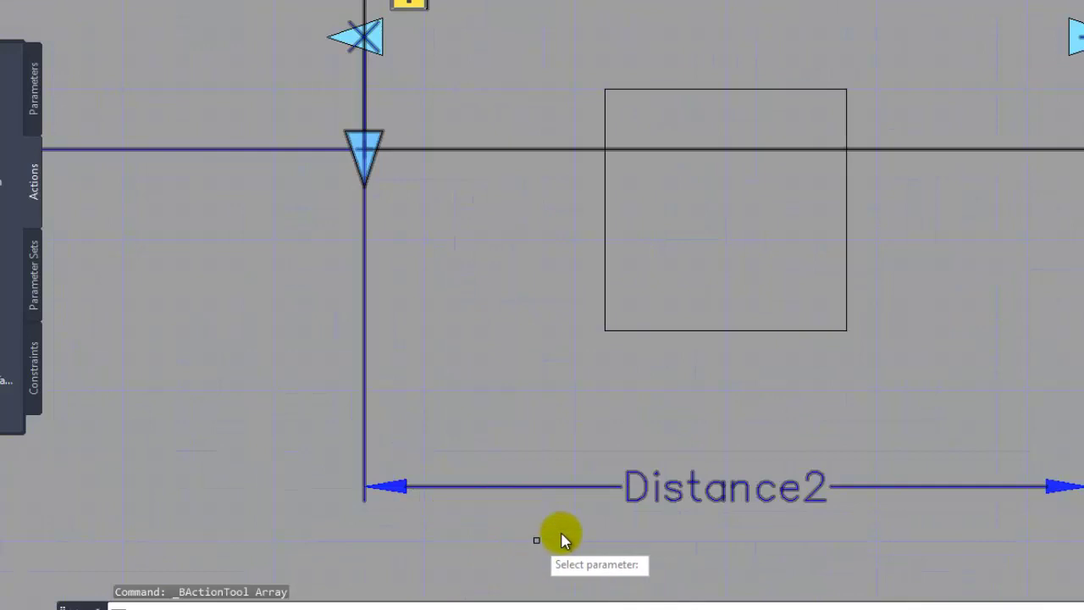
left_click(635, 493)
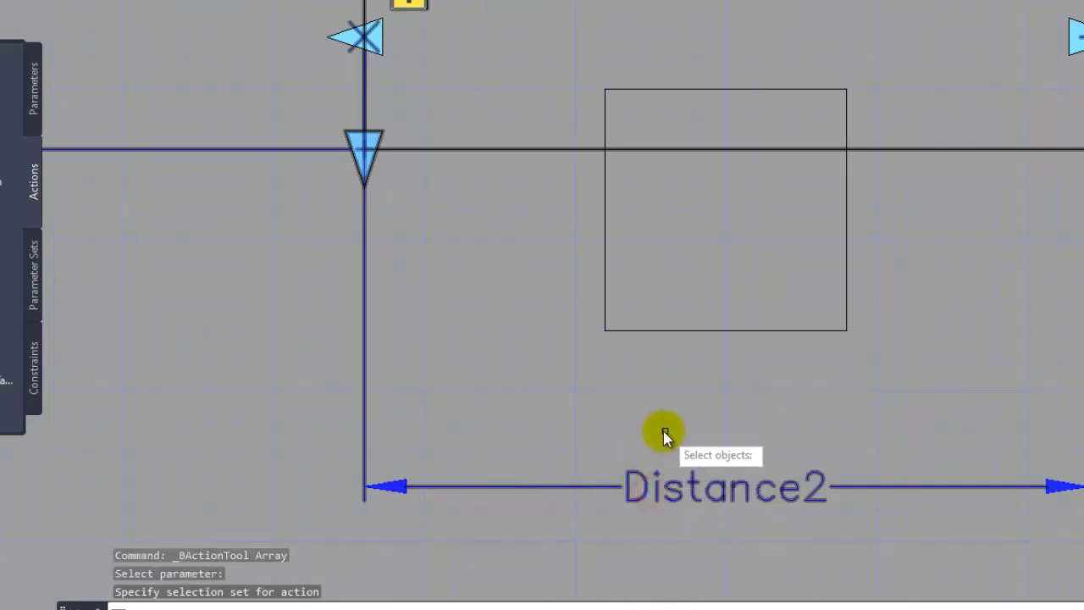
scroll(665, 434, "down", 4)
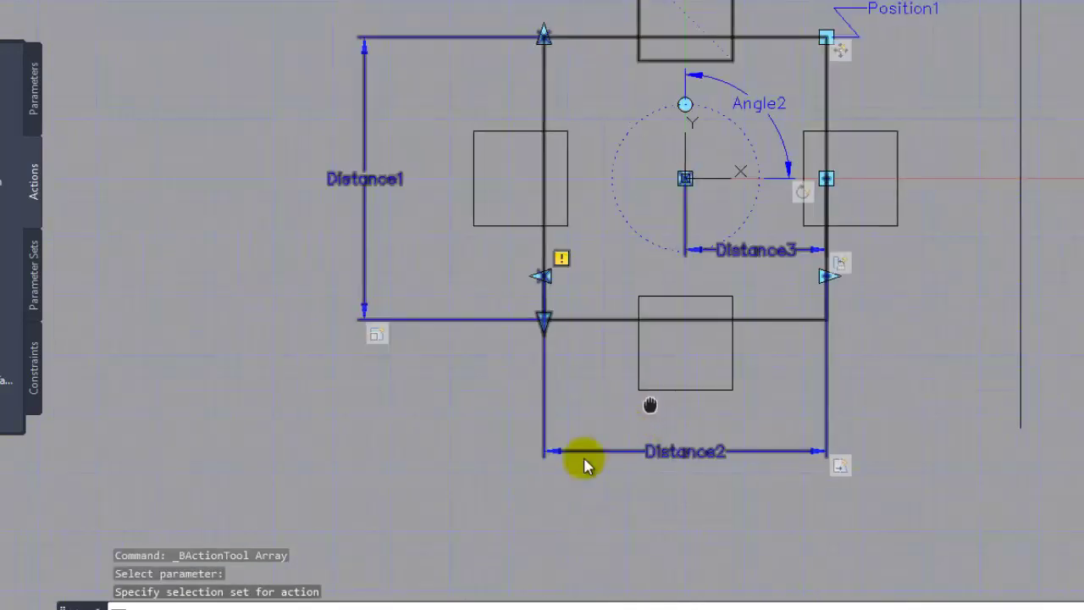
middle_click_drag(584, 464, 458, 562)
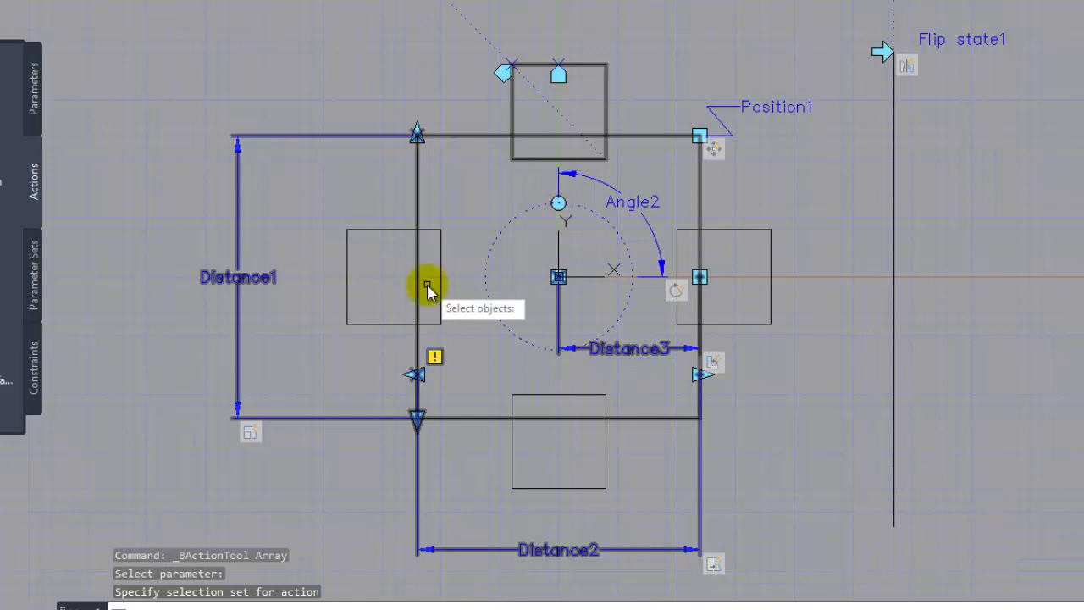
Step: Array the top and bottom chairs with a 12-unit column spacing
left_click(604, 85)
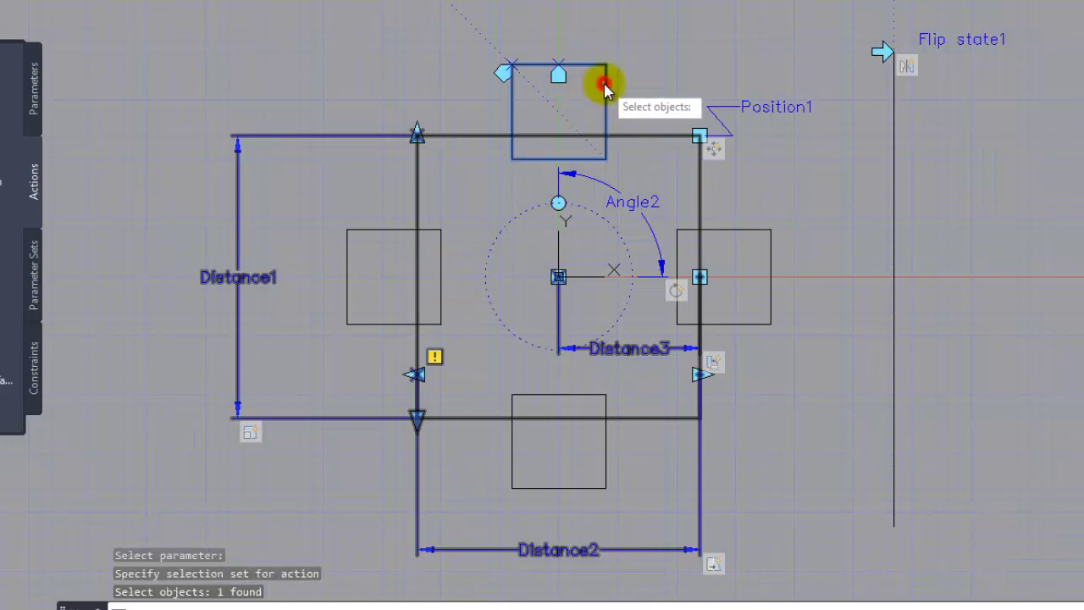
left_click(585, 398)
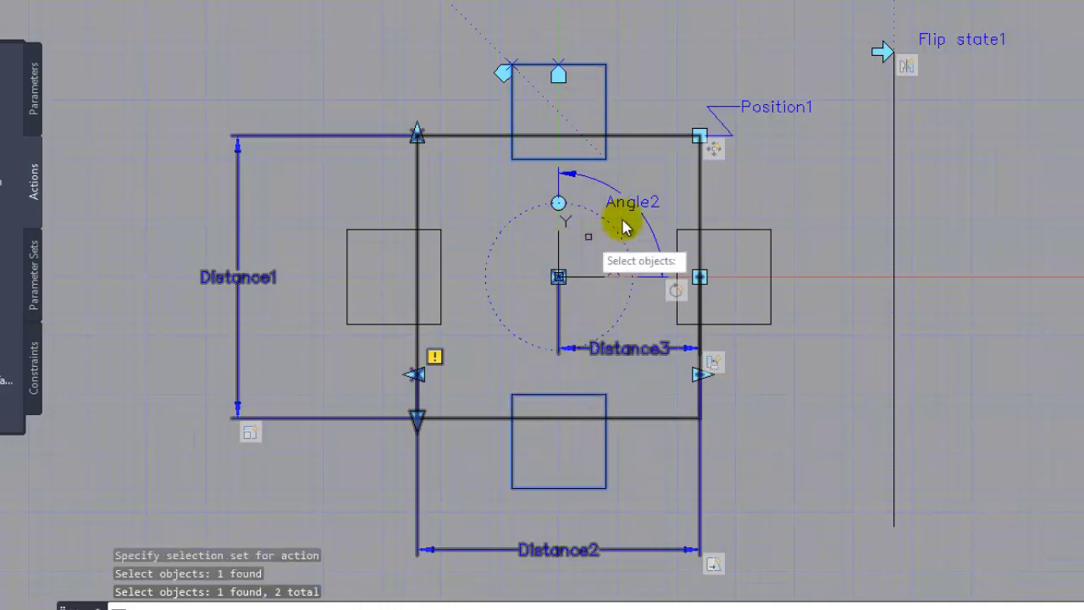
key("Return")
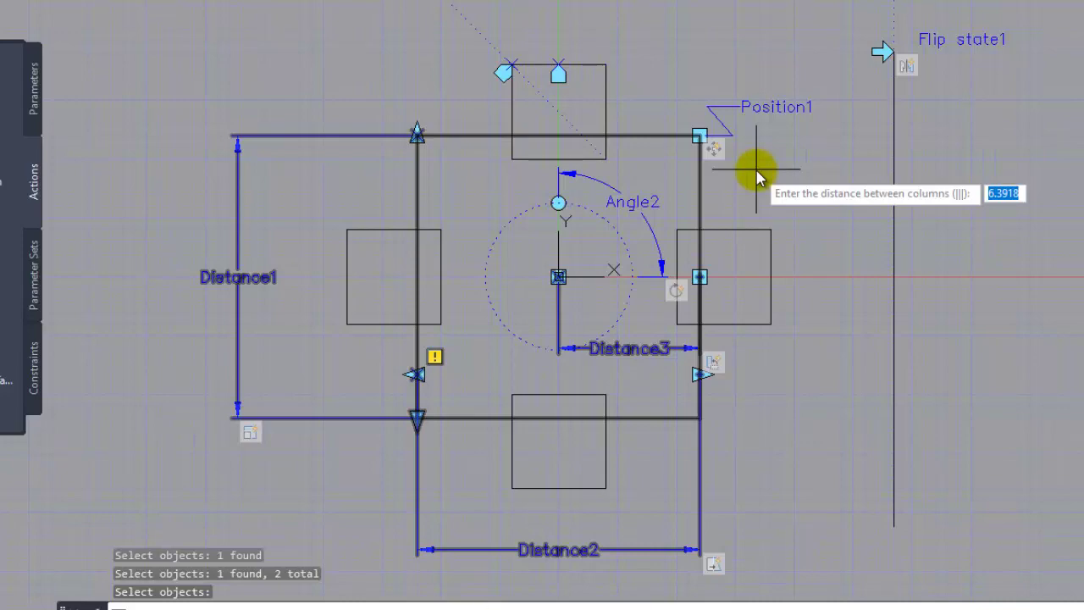
type("12")
key("Return")
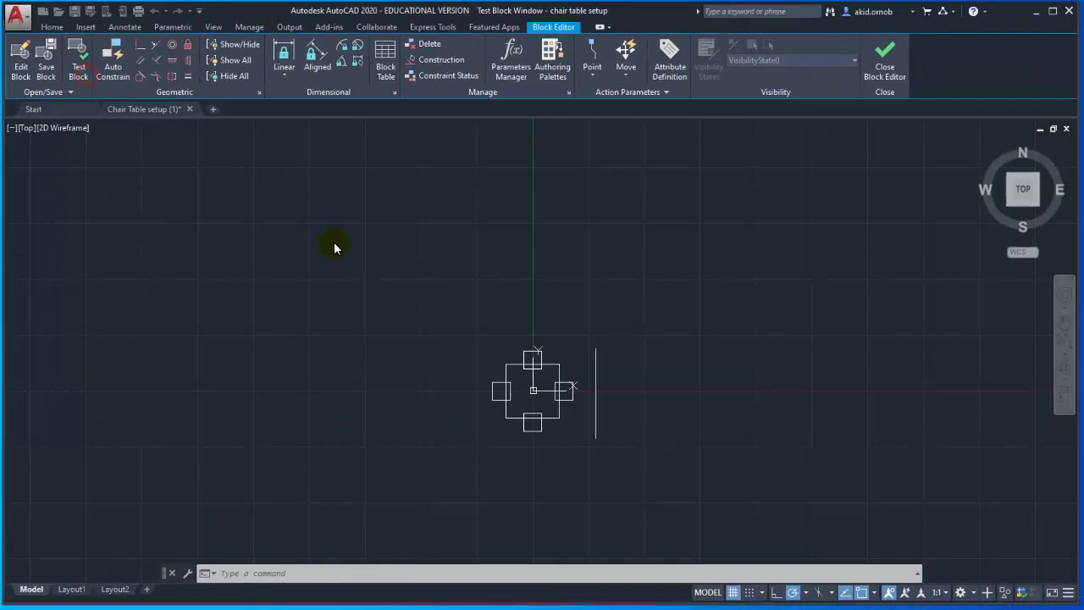
Step: Stretch the test table left several times to confirm chairs repeat along both long sides, then close the test
scroll(610, 407, "up", 2)
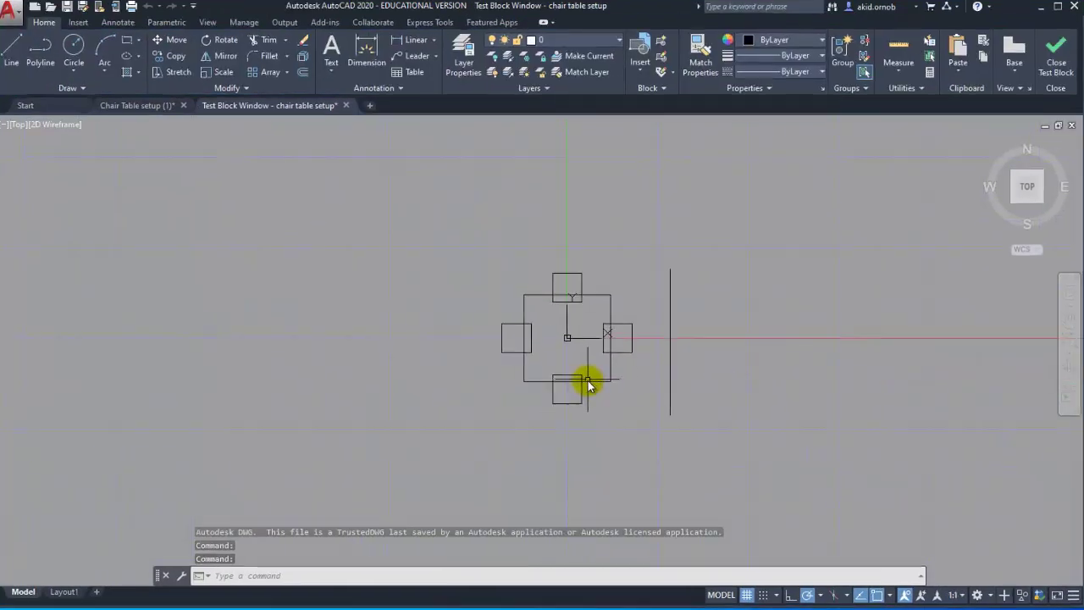
key("ctrl+a")
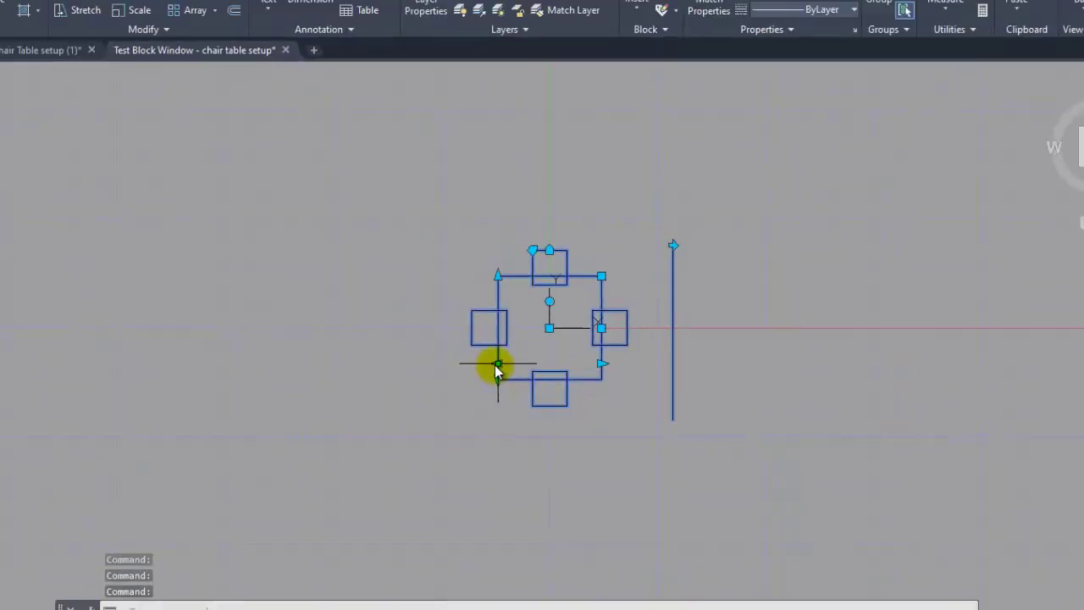
left_click(497, 364)
left_click(126, 387)
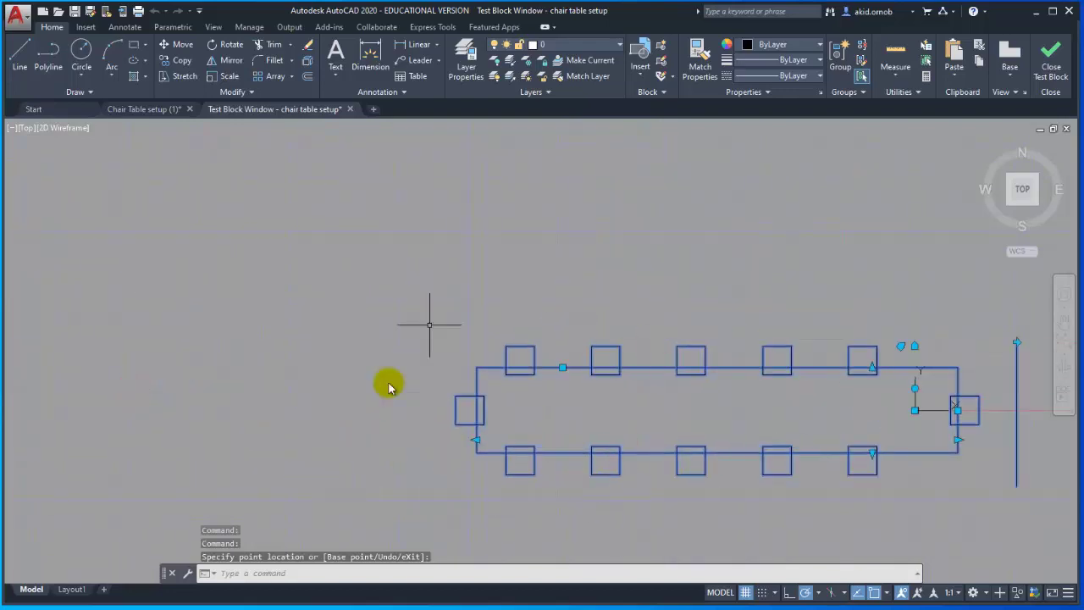
left_click(254, 435)
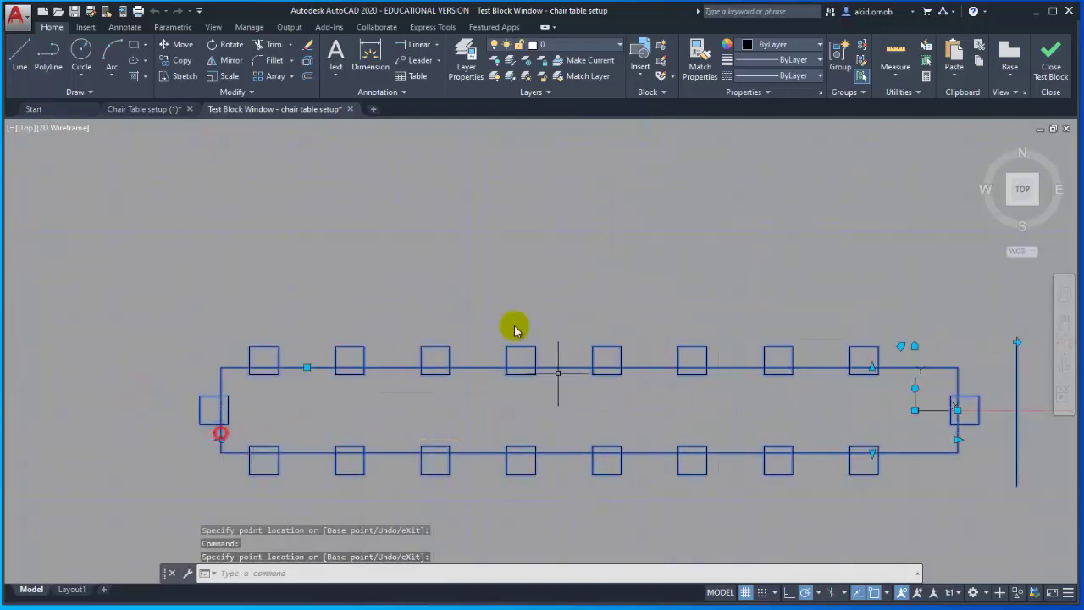
scroll(251, 379, "down", 2)
middle_click_drag(287, 385, 405, 390)
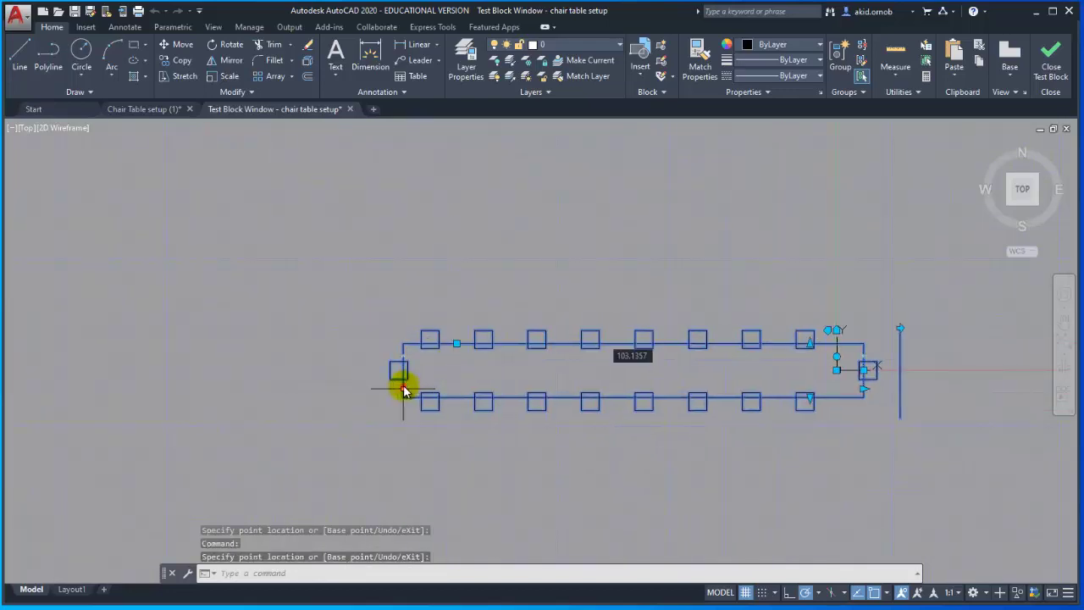
left_click(261, 390)
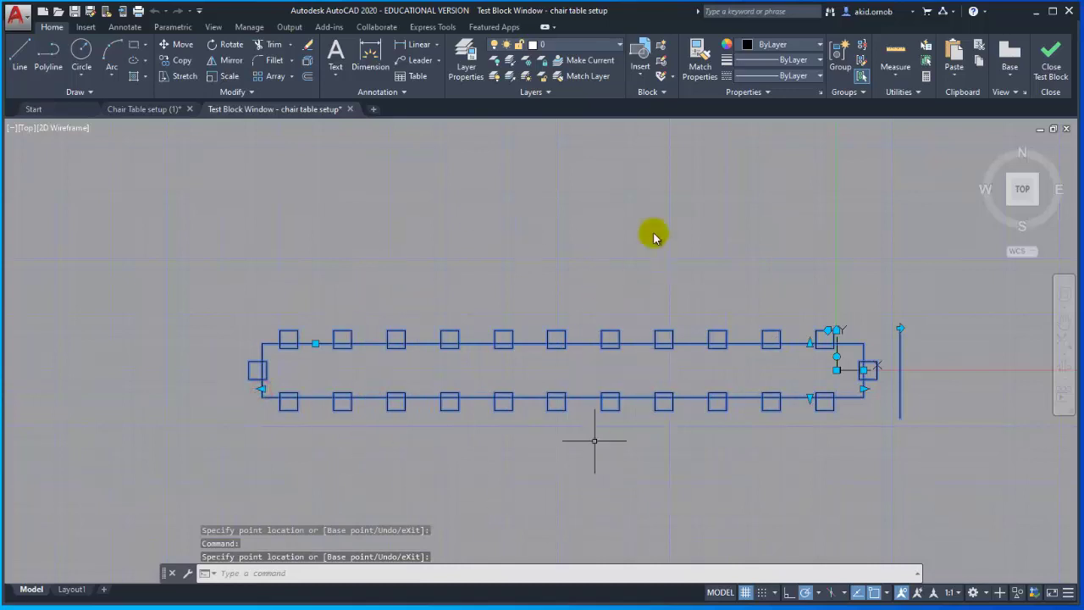
left_click(1049, 78)
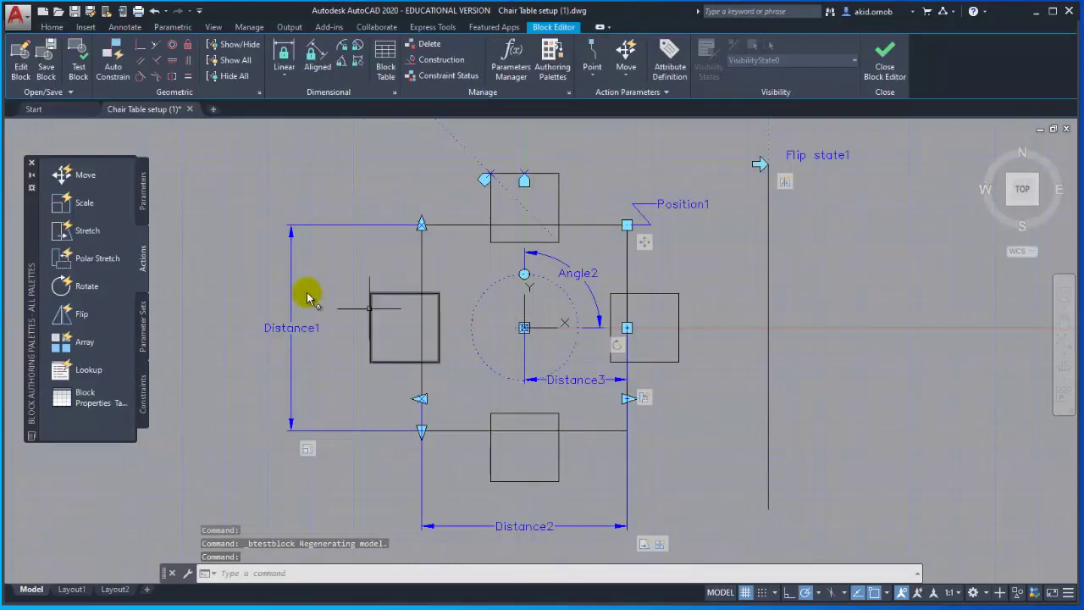
Step: Review the block's parameters and actions, then delete the Scale action attached to Distance1
left_click(143, 201)
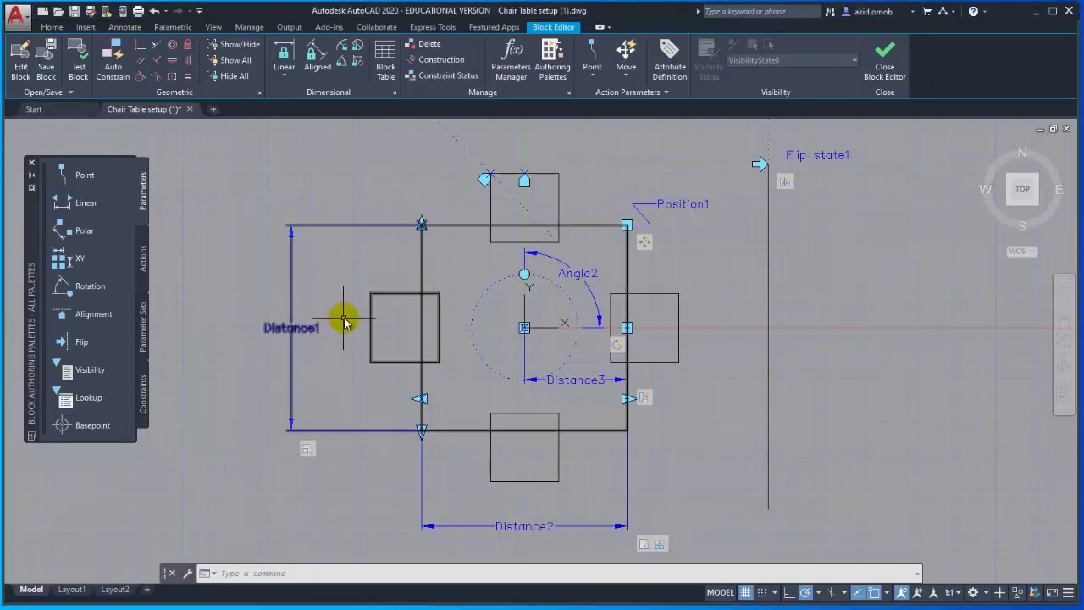
middle_click_drag(344, 321, 380, 294)
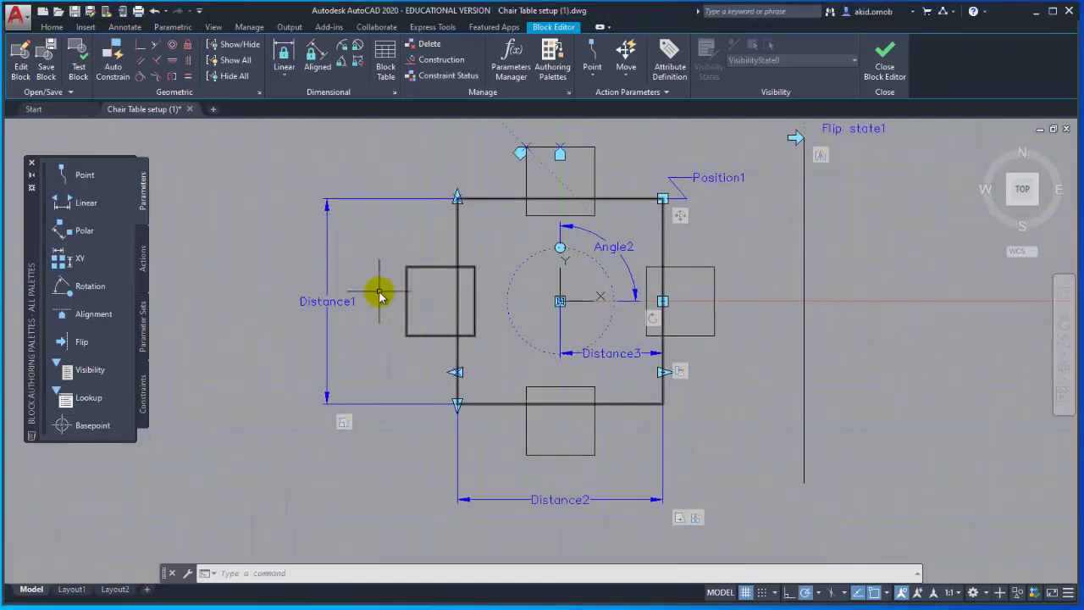
left_click(144, 262)
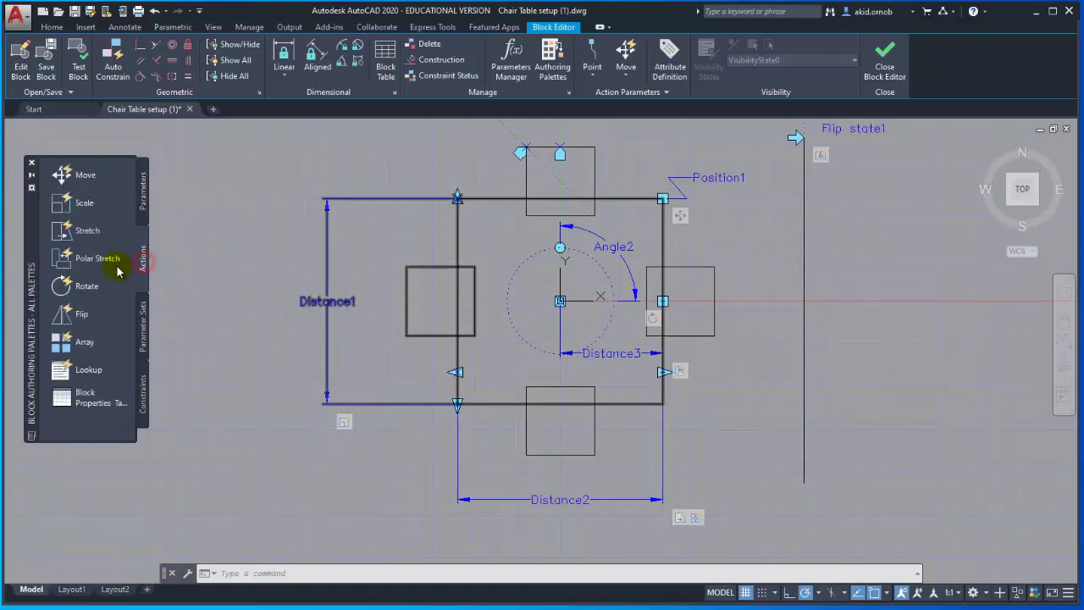
left_click(145, 222)
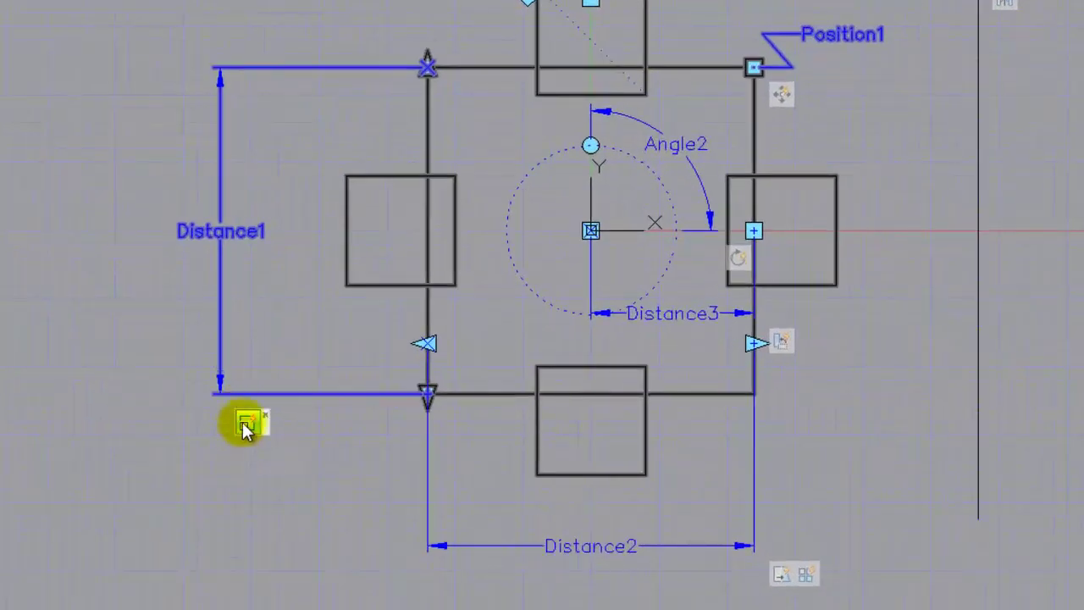
right_click(242, 422)
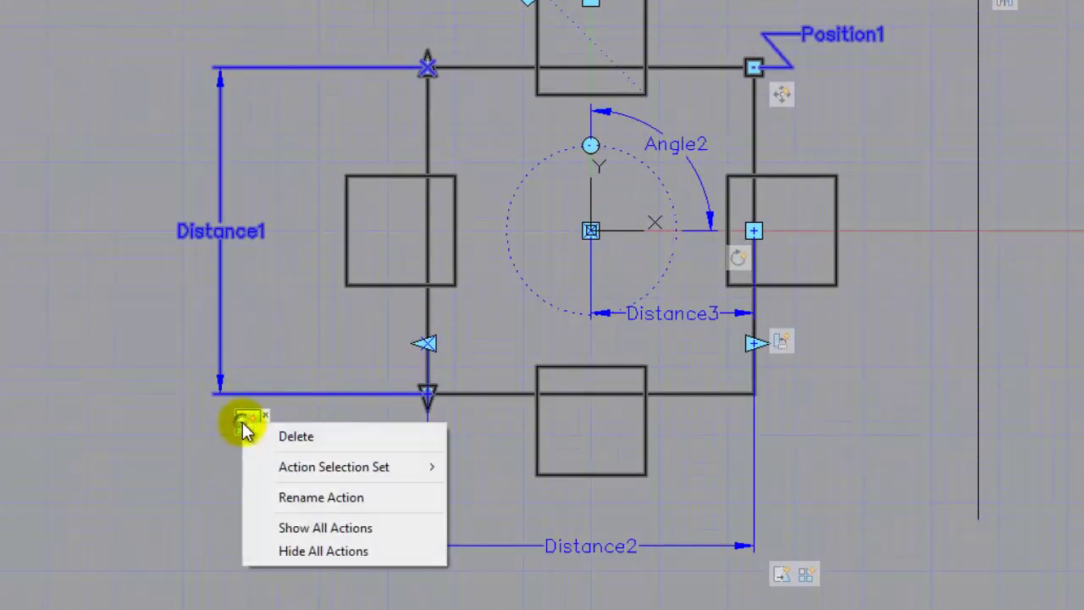
left_click(327, 434)
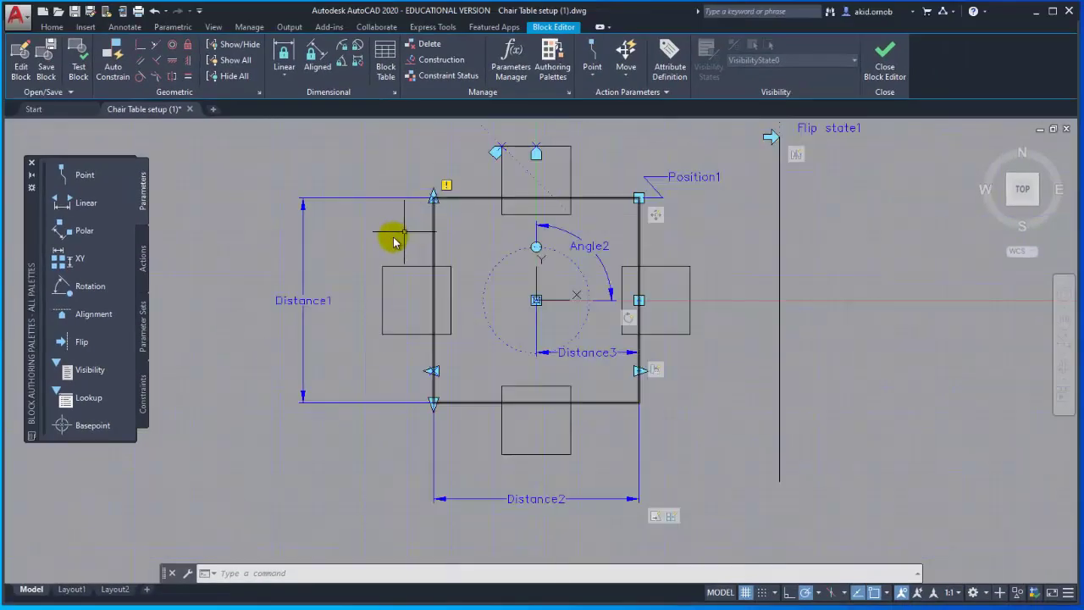
scroll(409, 226, "down", 2)
left_click(144, 262)
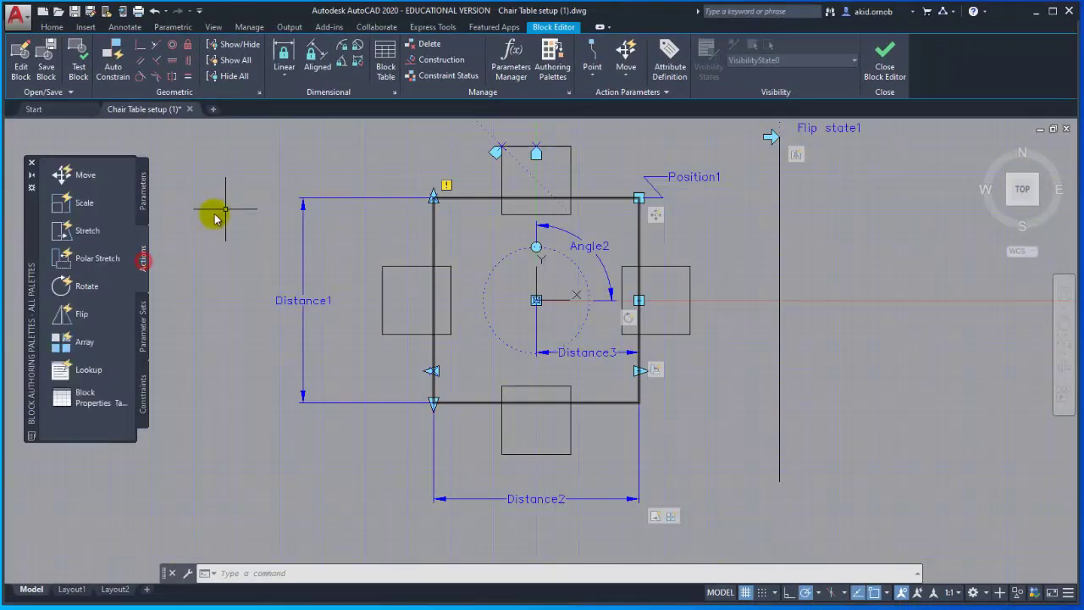
Step: Add a Stretch action on Distance1's lower point, framing the bottom edge and selecting the table outline and lower chair
left_click(113, 232)
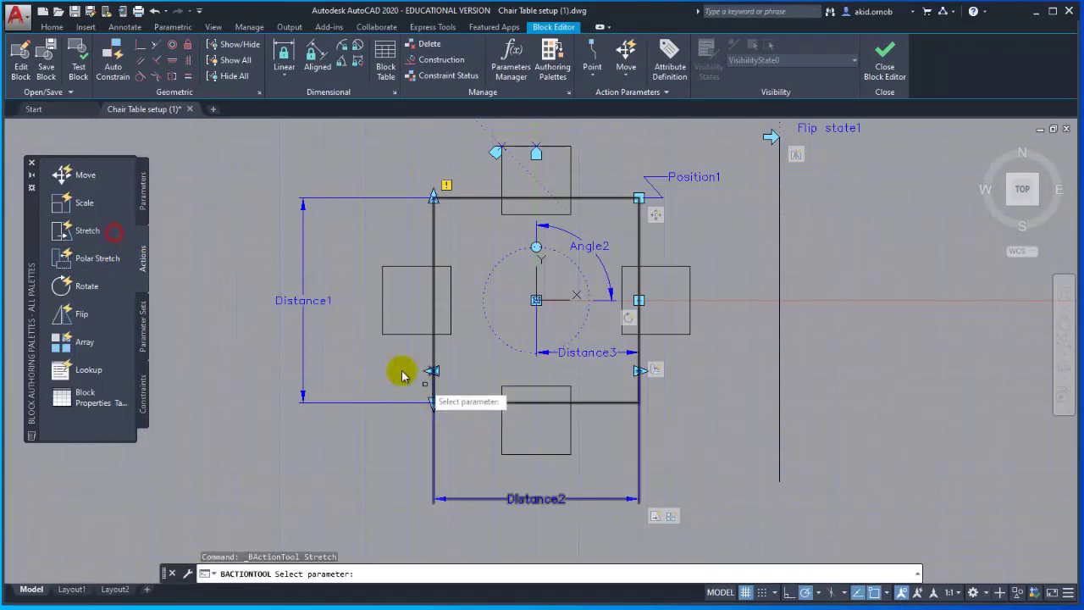
left_click(306, 303)
left_click(433, 403)
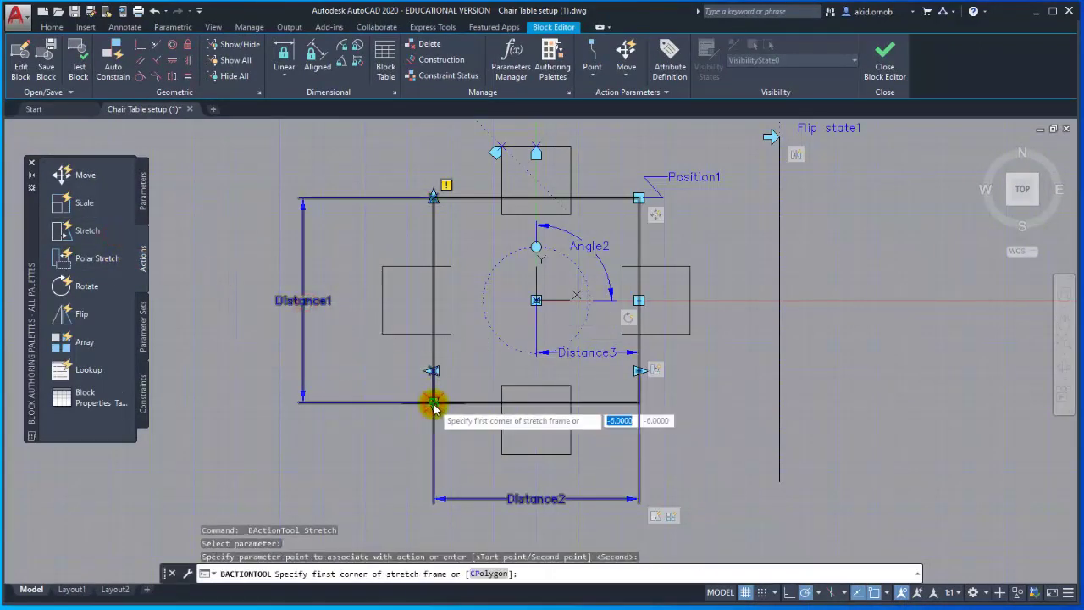
left_click(384, 359)
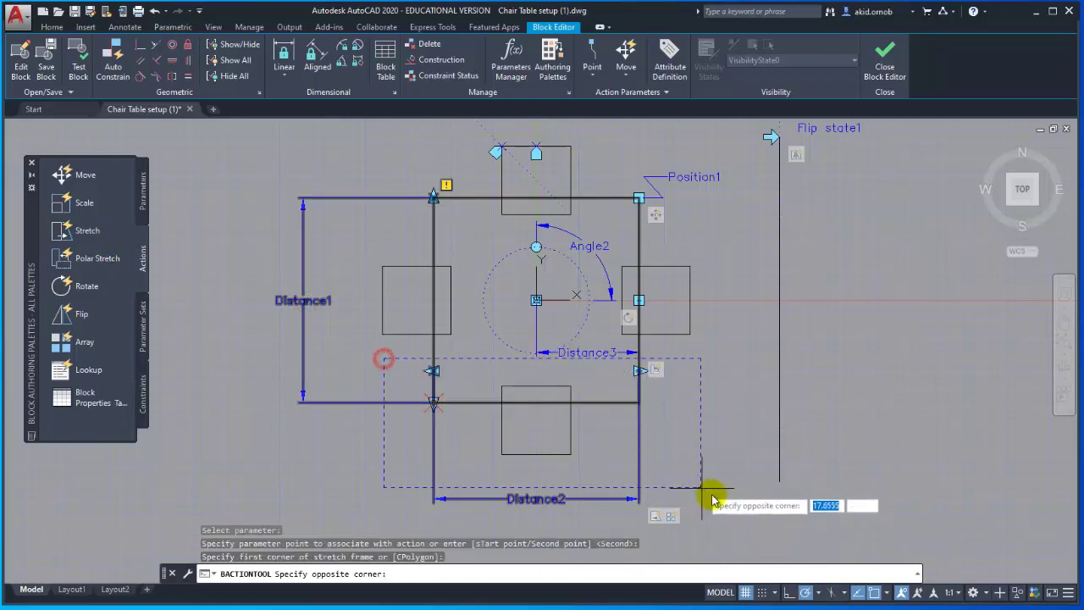
left_click(725, 485)
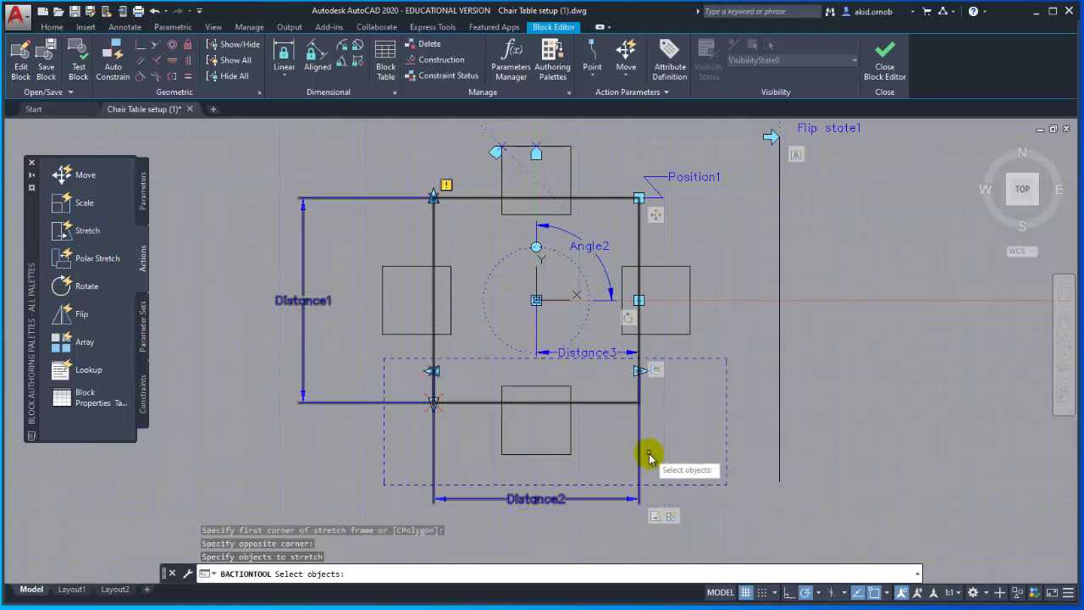
left_click(598, 402)
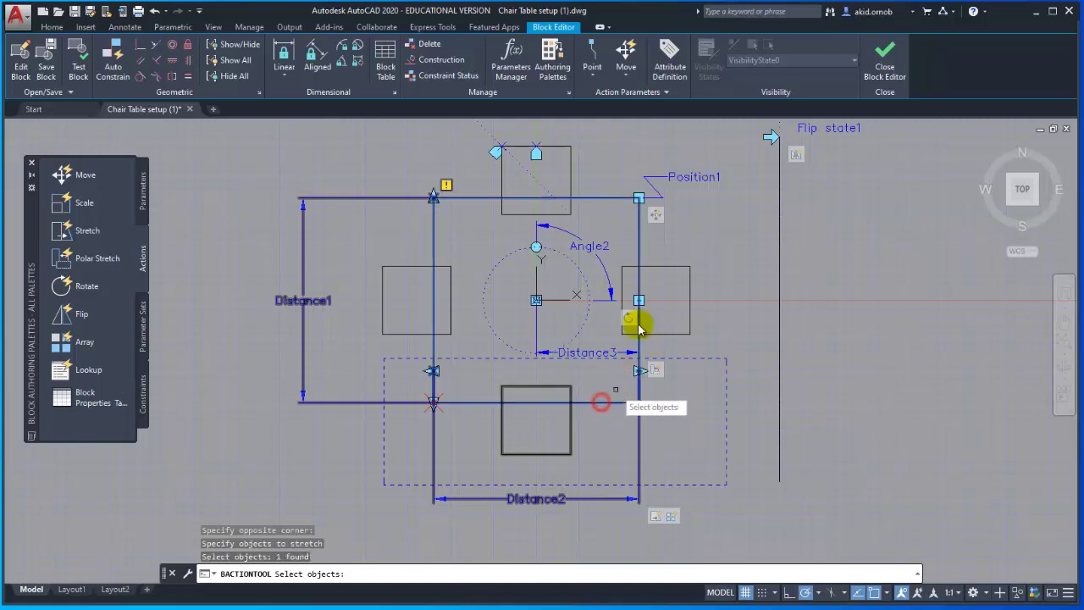
left_click(564, 386)
key("Return")
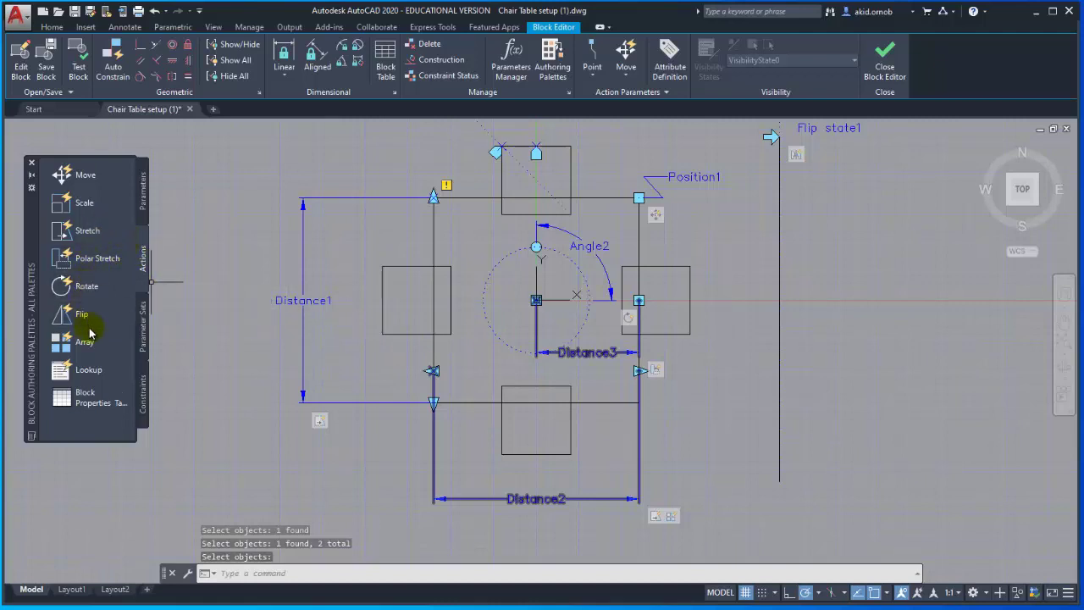
Step: Create an Array action on Distance1 for the left and right chairs, keeping 12 as the column spacing
left_click(83, 340)
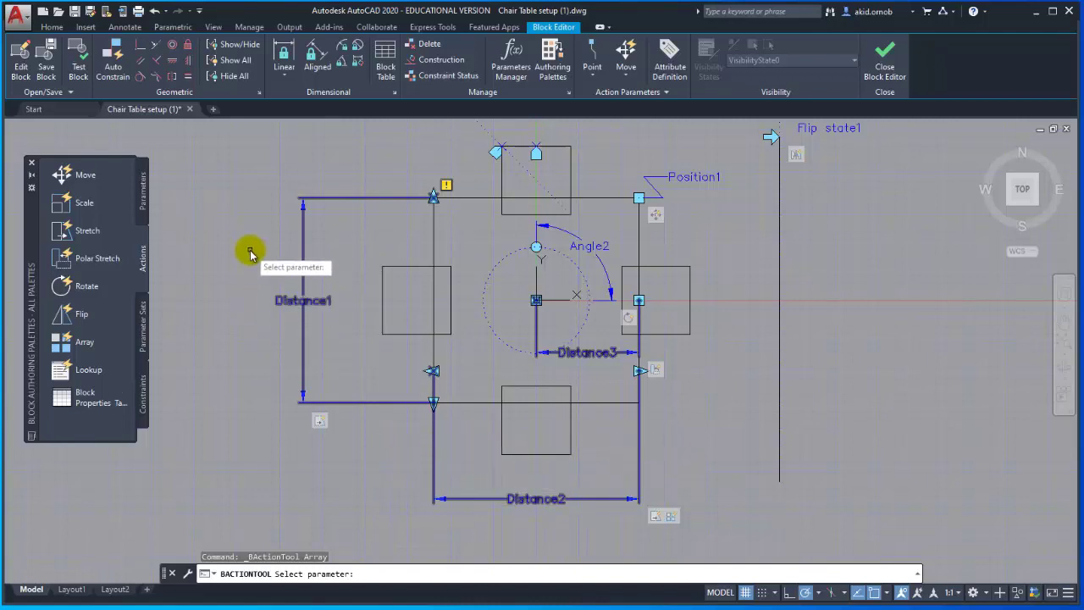
left_click(291, 303)
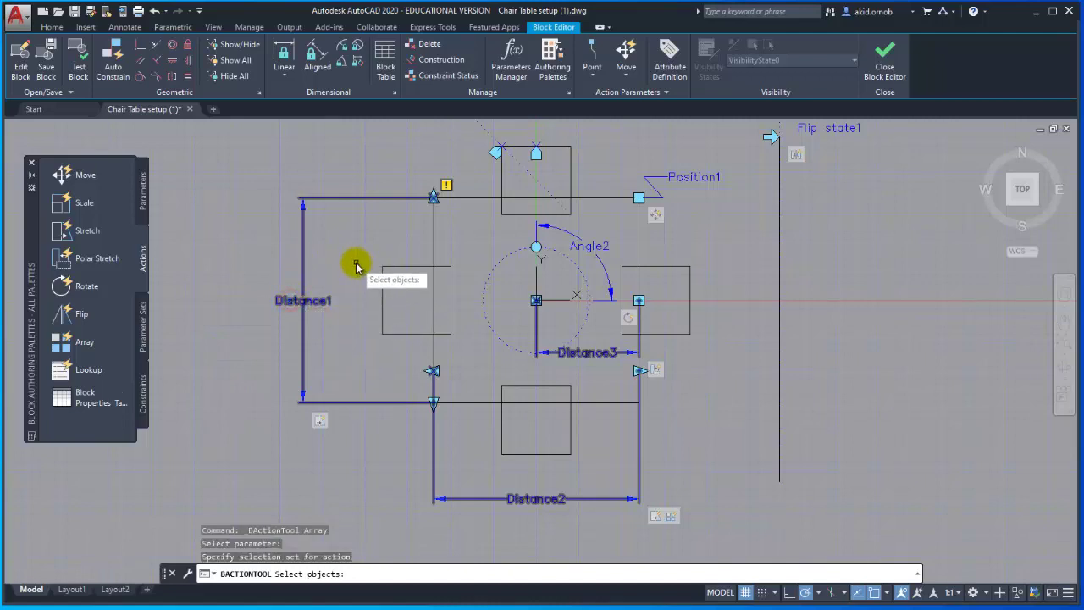
left_click(403, 270)
left_click(650, 265)
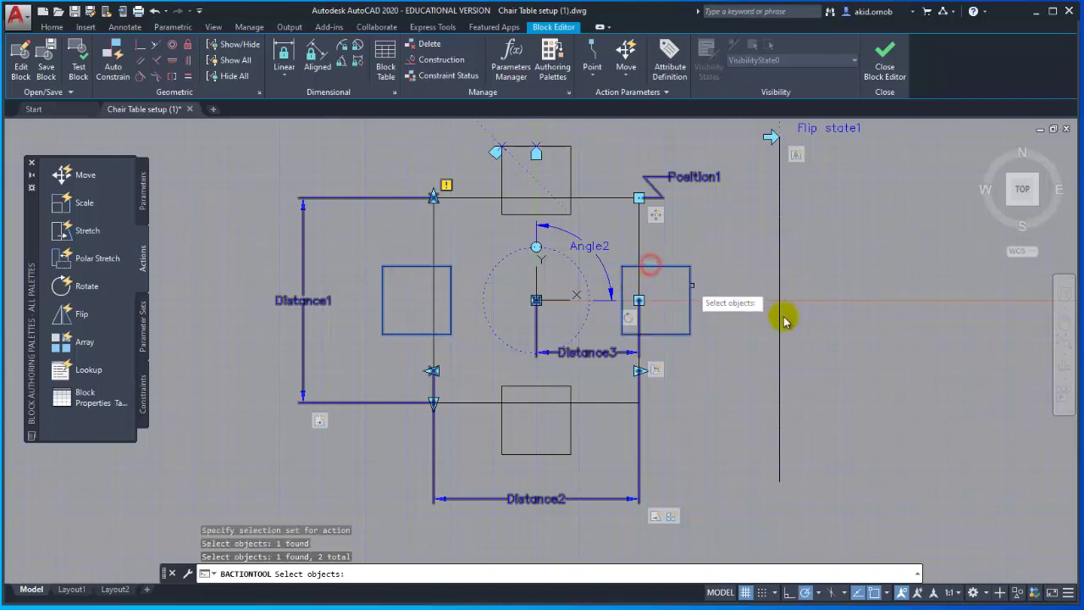
key("Return")
type("12")
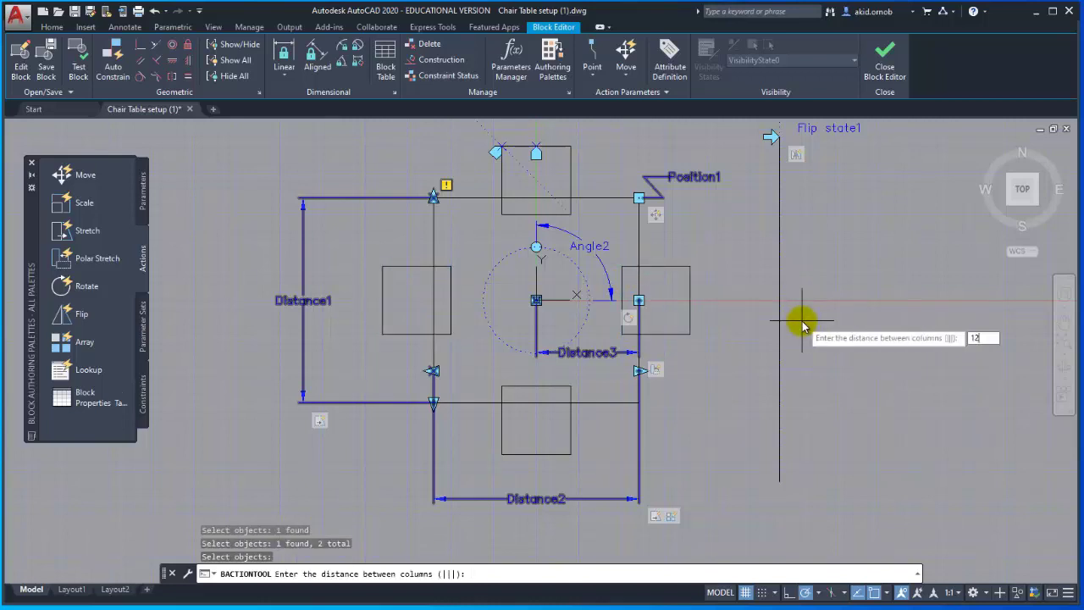
key("Return")
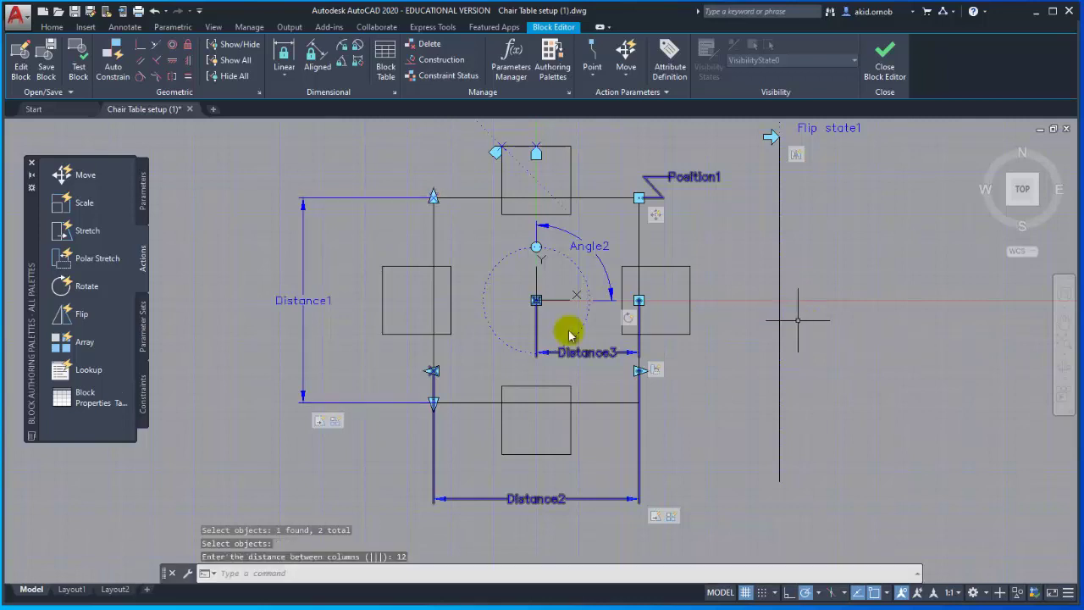
scroll(314, 459, "up", 2)
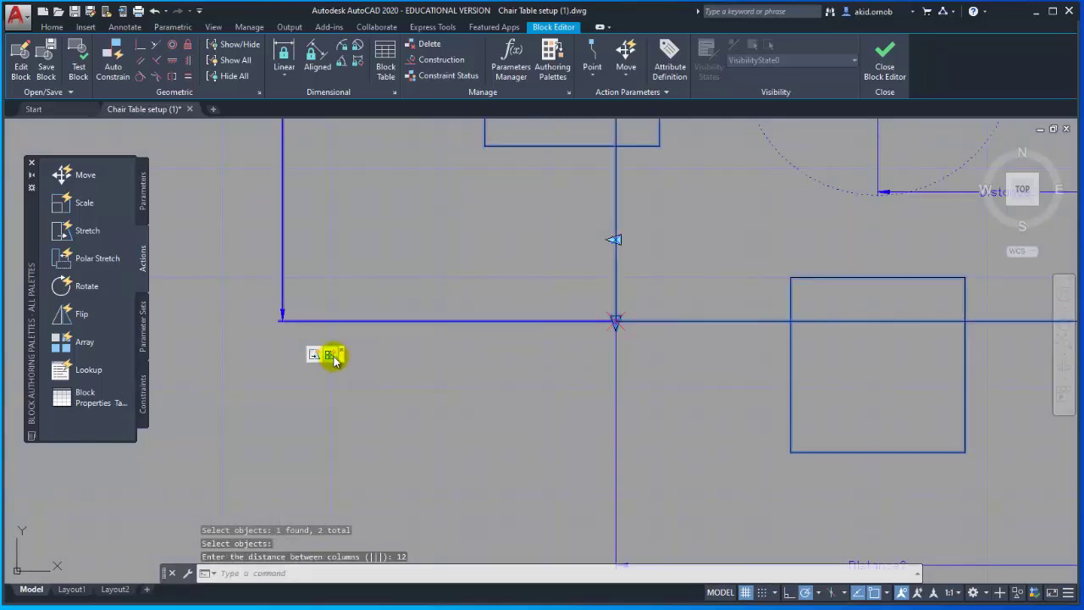
scroll(331, 355, "down", 3)
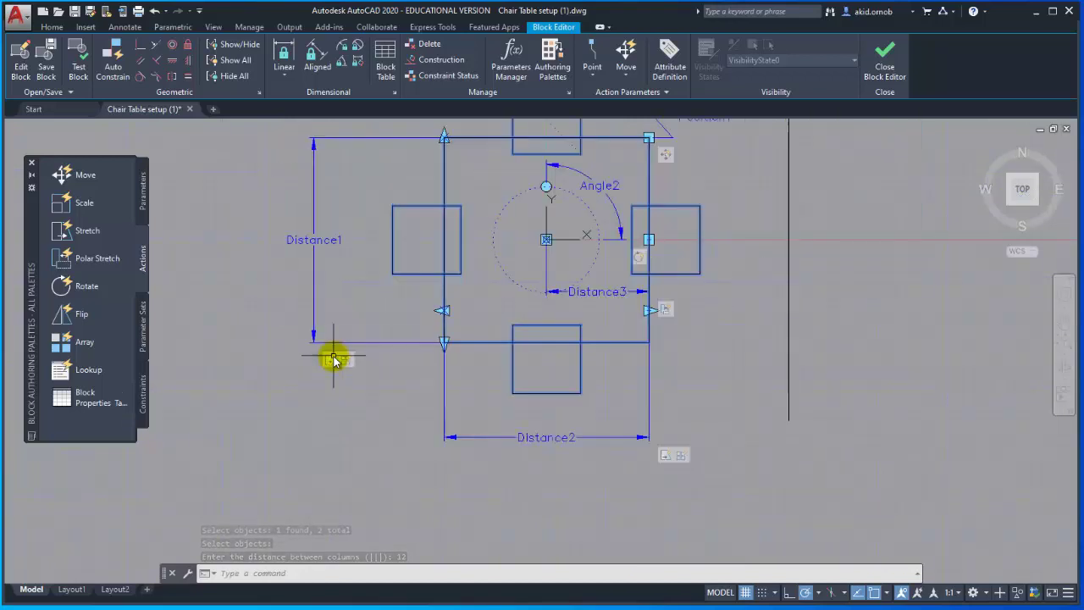
Step: Open Test Block and stretch the table left so more chairs appear
left_click(78, 68)
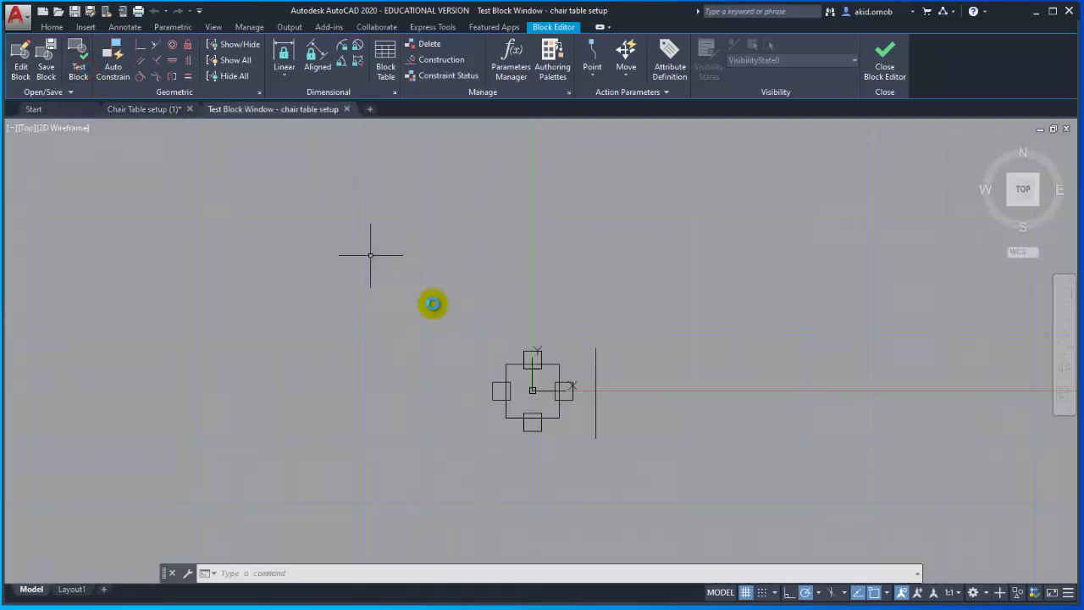
scroll(576, 438, "up", 3)
left_click(536, 370)
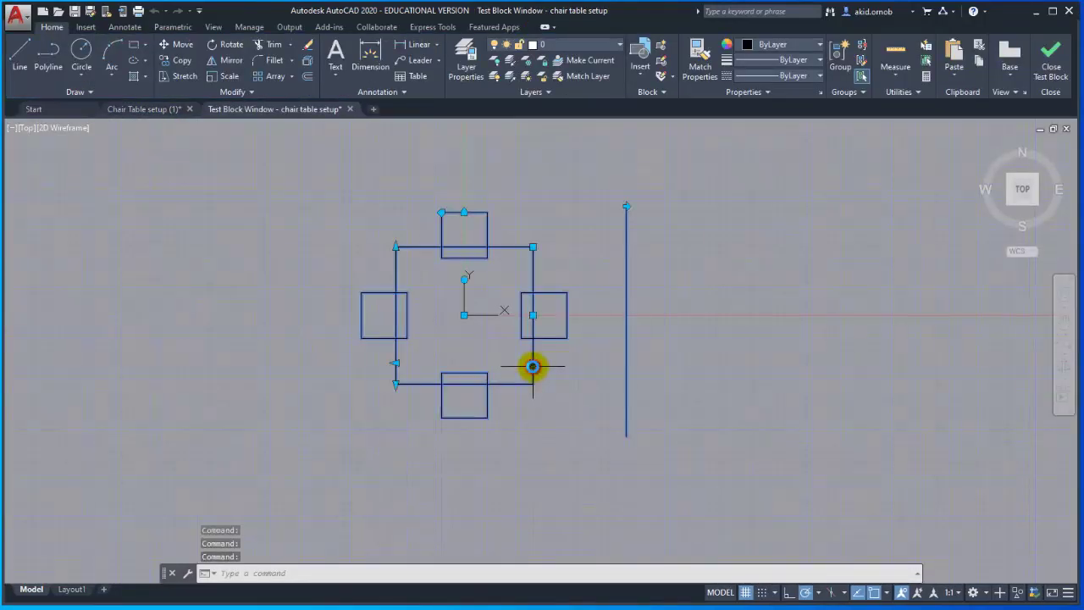
scroll(571, 460, "down", 2)
middle_click_drag(571, 460, 528, 440)
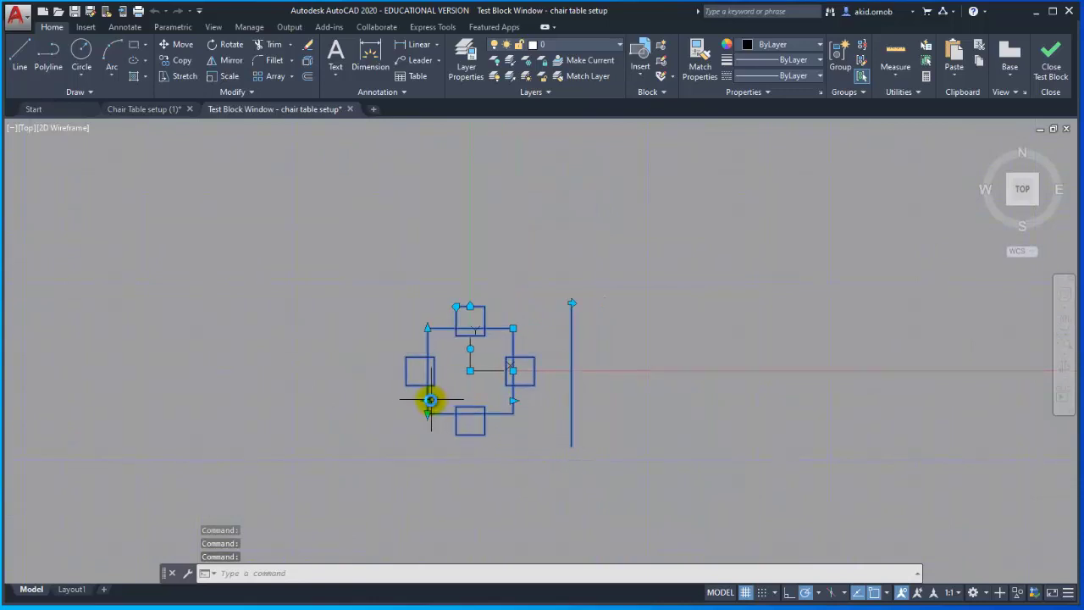
left_click(429, 400)
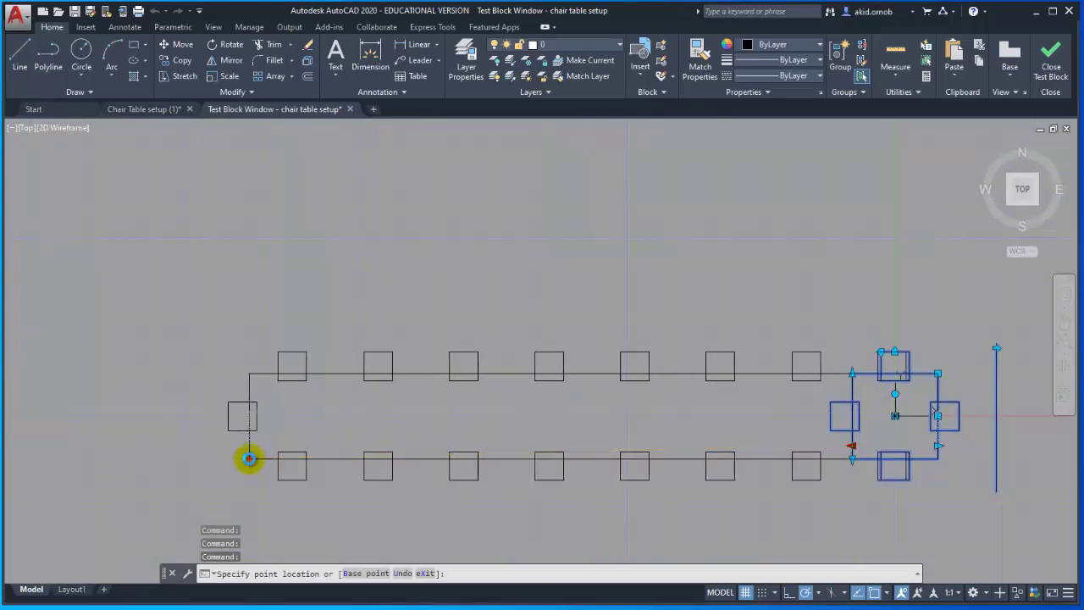
left_click(246, 455)
middle_click_drag(412, 447, 351, 254)
scroll(448, 324, "down", 2)
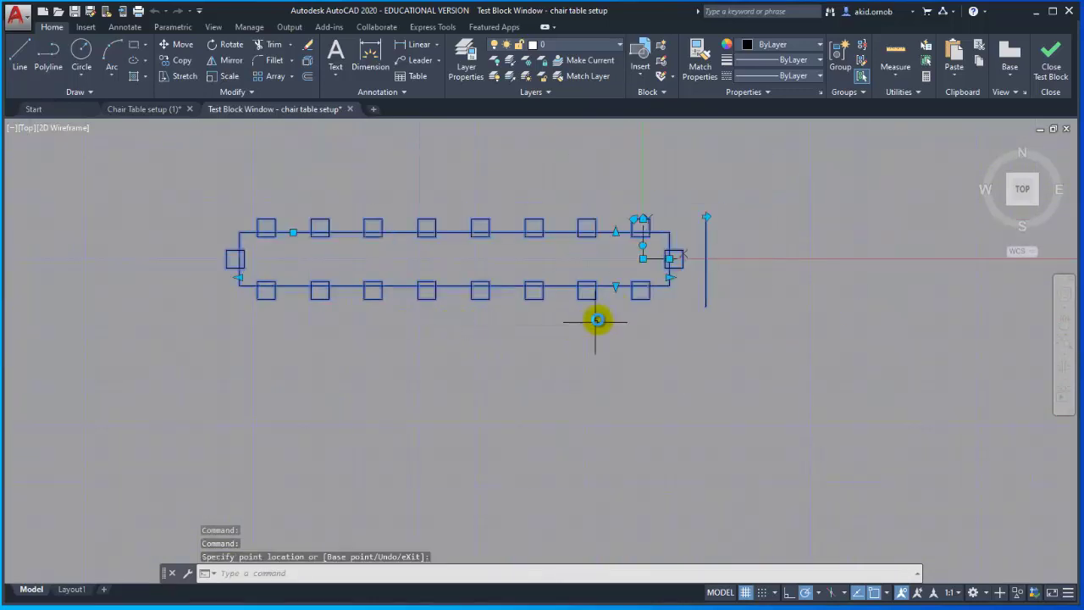
Step: Pull the table's bottom edge down to deepen it, inspect the result, and close the test
left_click(617, 287)
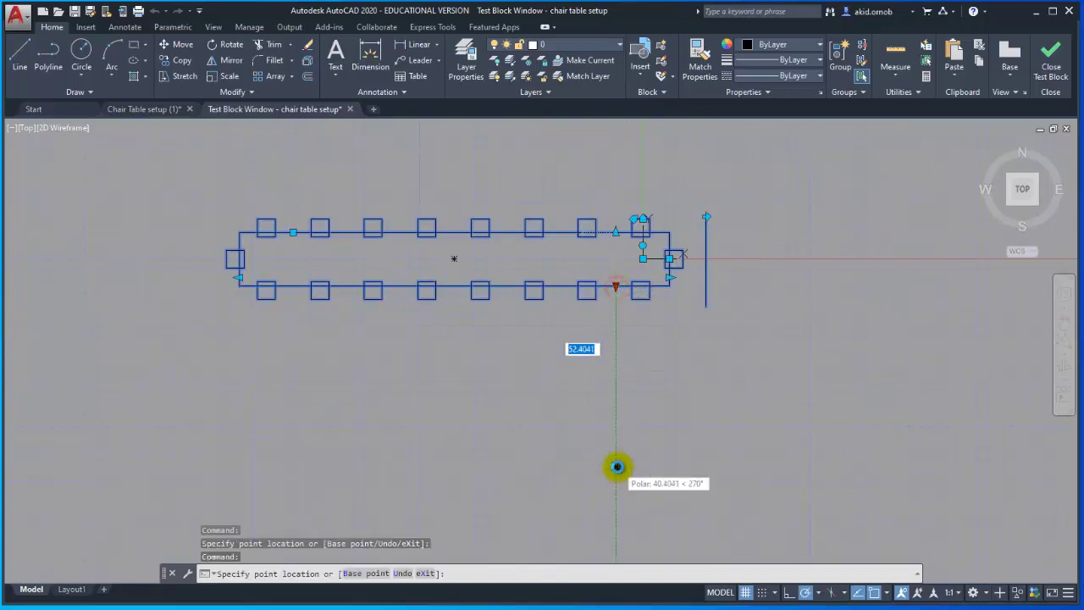
middle_click_drag(619, 467, 628, 373)
left_click(629, 426)
middle_click_drag(575, 337, 562, 387)
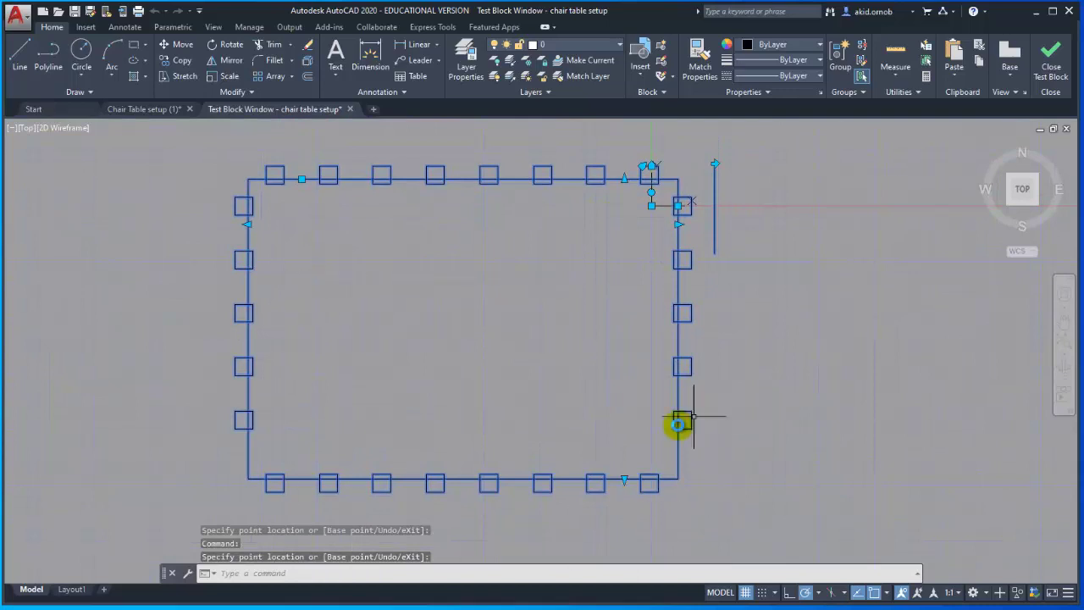
middle_click_drag(717, 391, 658, 334)
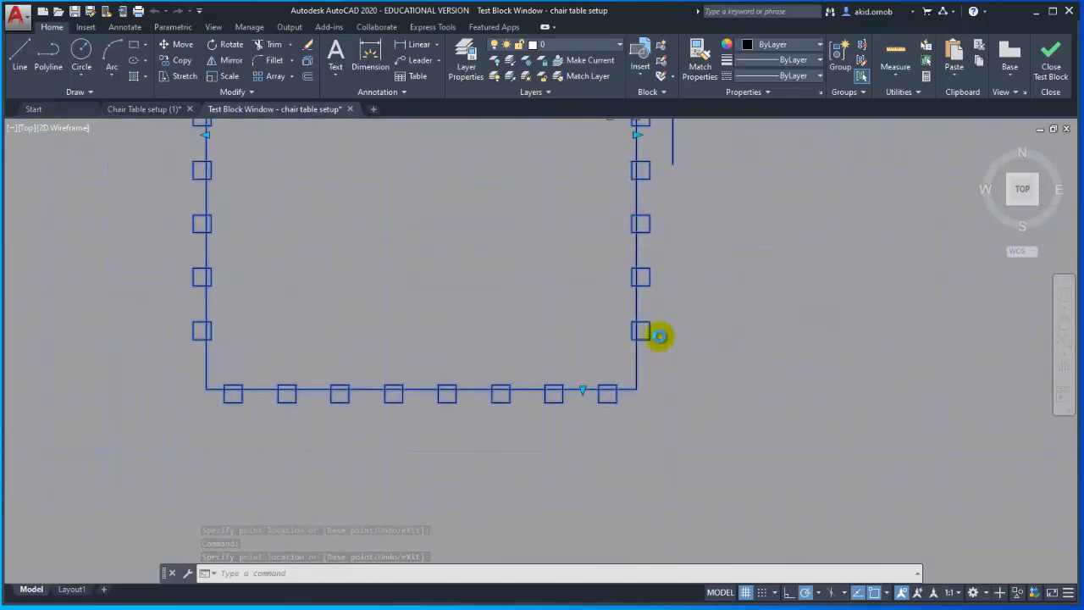
middle_click_drag(622, 199, 695, 331)
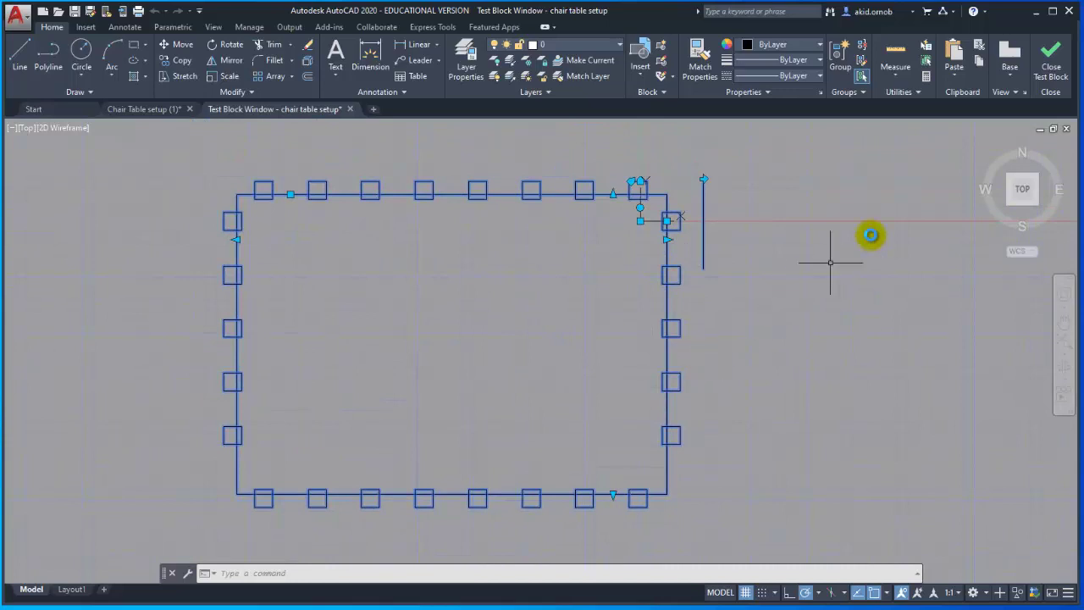
left_click(1050, 66)
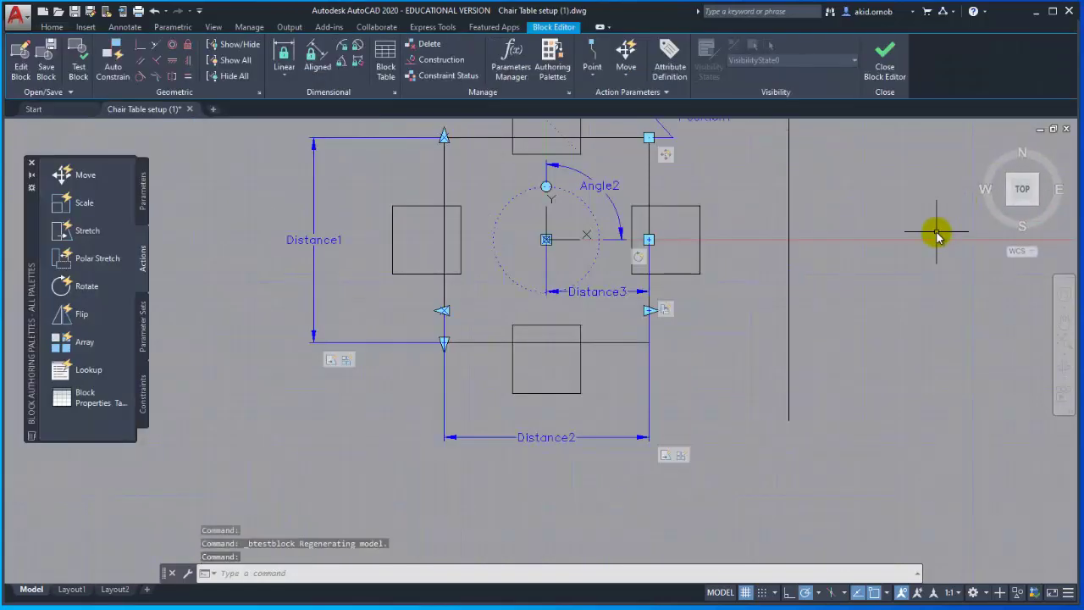
middle_click_drag(765, 351, 754, 376)
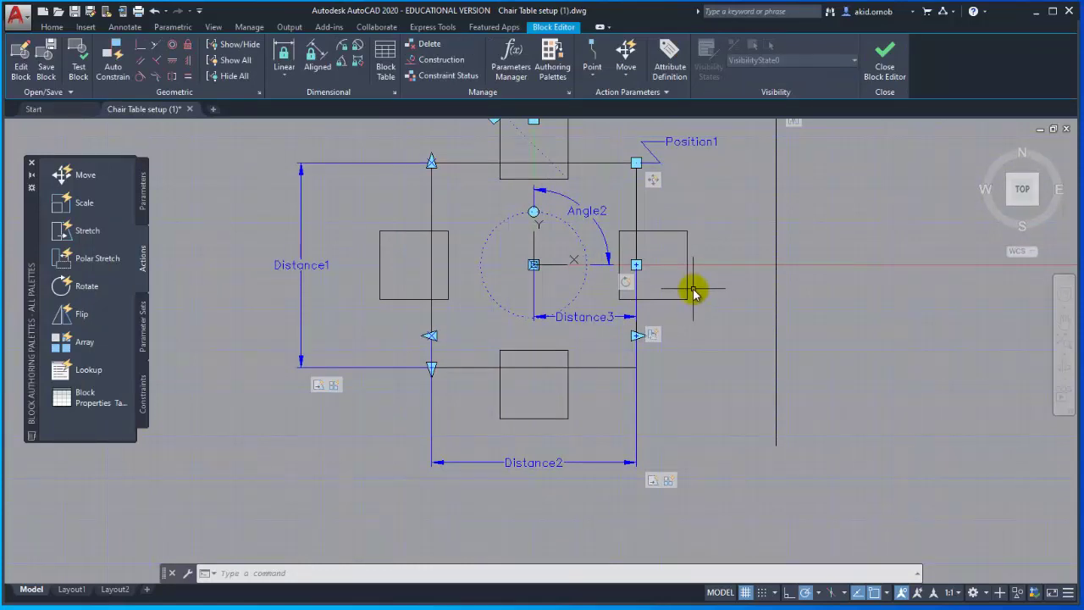
middle_click_drag(739, 351, 751, 395)
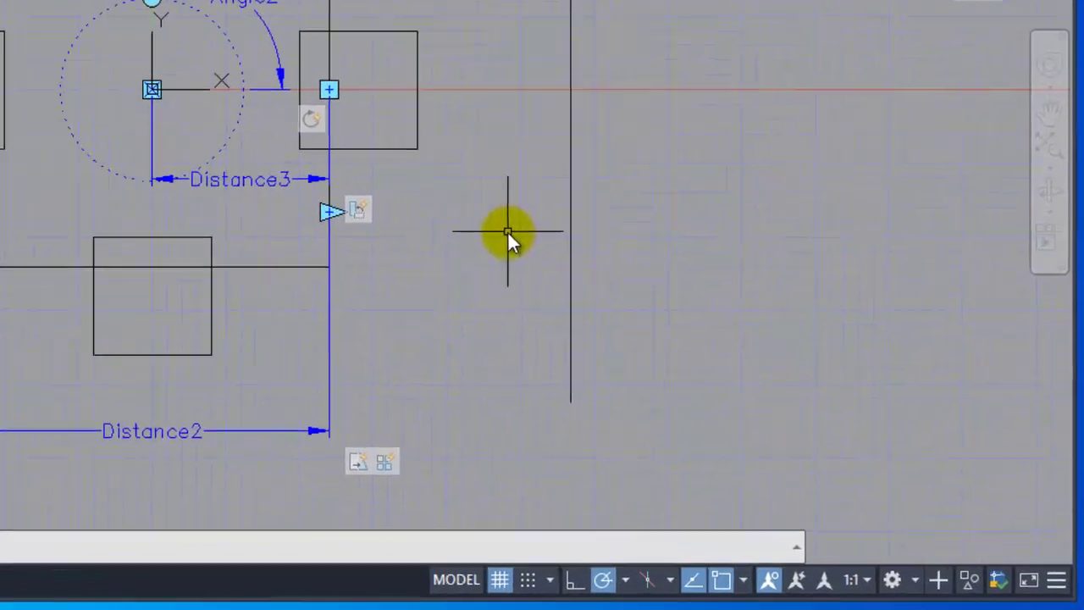
Step: Open Properties with PR and select the Array action beside Distance2
type("Pr")
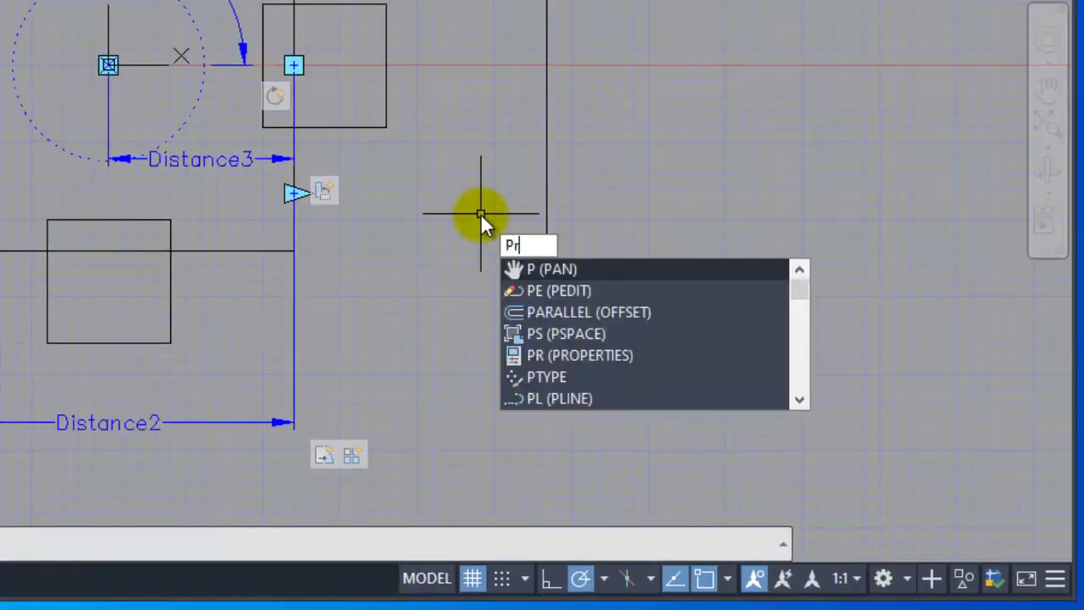
key("Return")
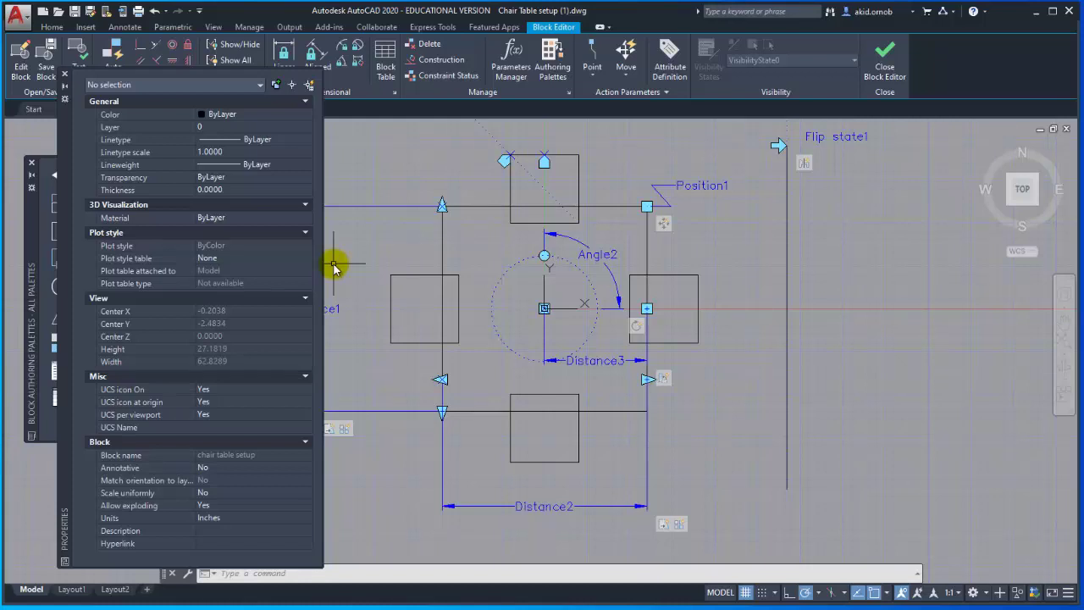
left_click(677, 525)
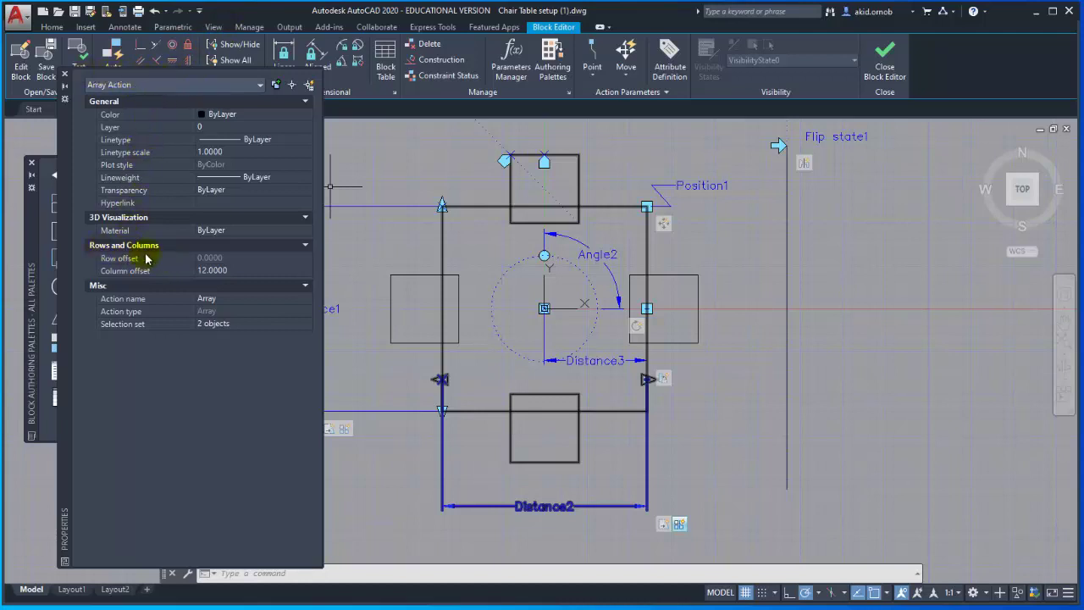
Step: Set the column offset to 6 for both the Array and Array1 actions
left_click(211, 270)
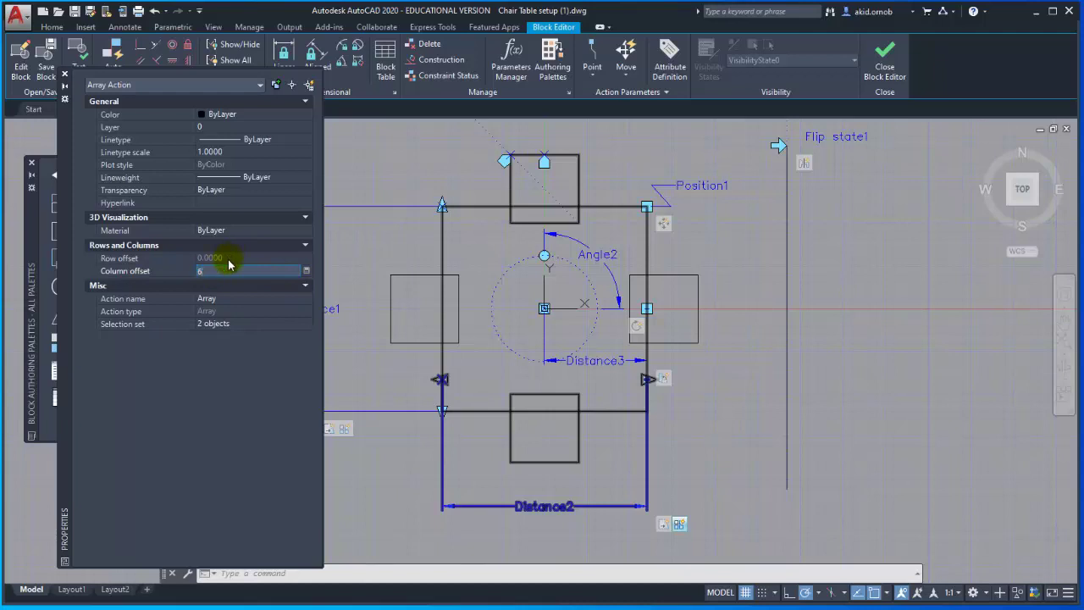
key("Return")
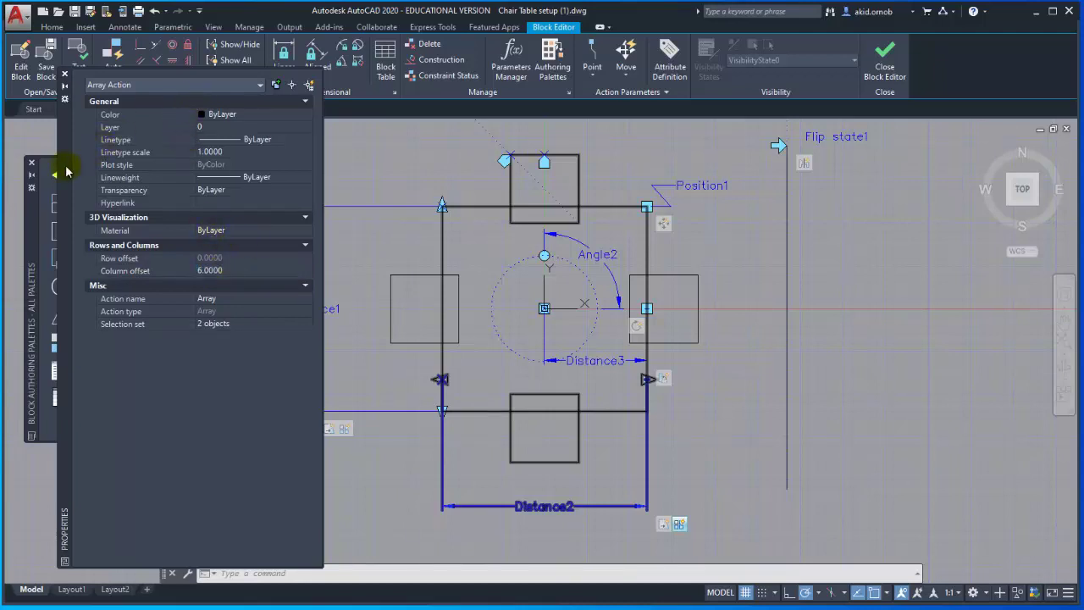
left_click(344, 430)
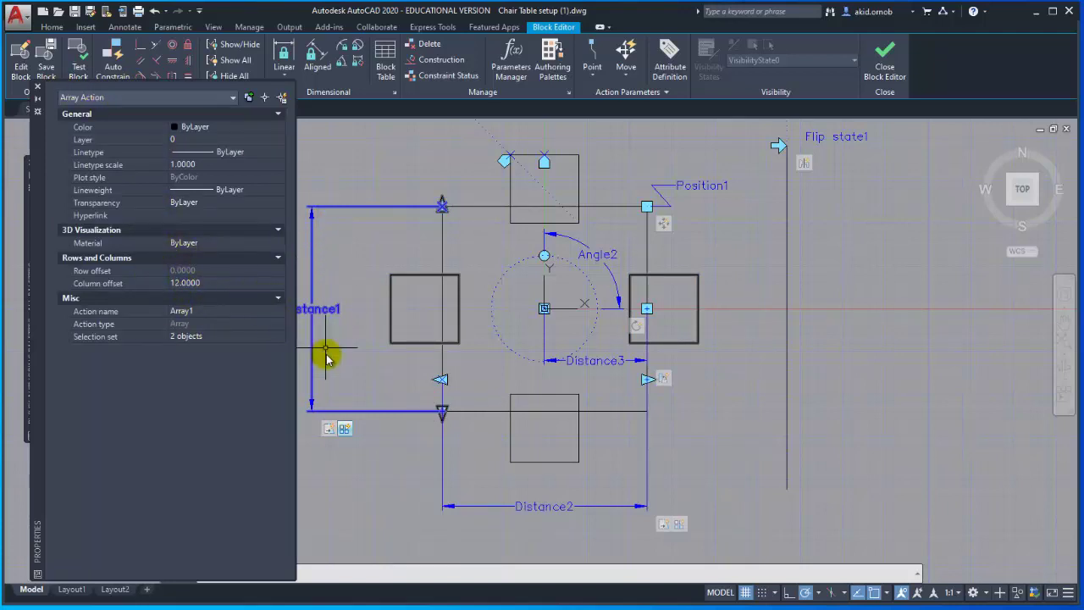
left_click(195, 284)
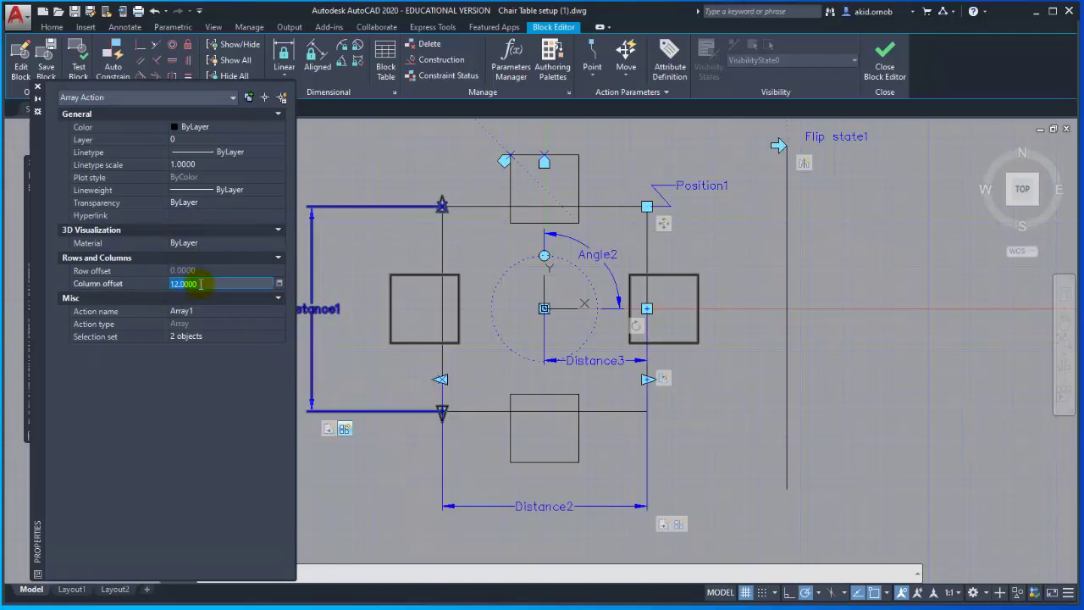
type("6")
key("Return")
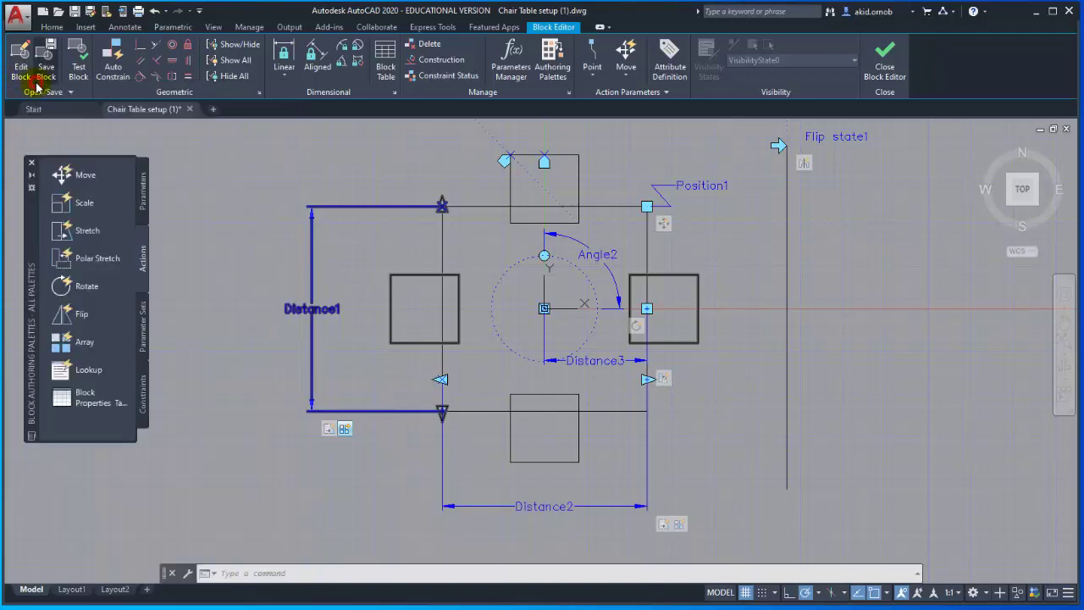
left_click(78, 71)
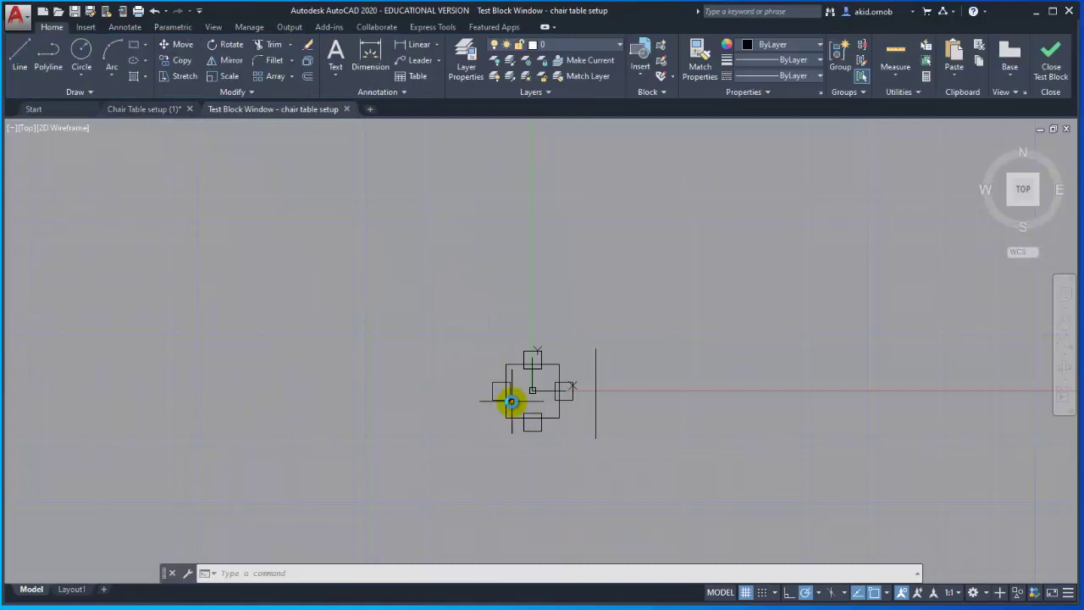
scroll(542, 400, "up", 3)
scroll(529, 343, "up", 2)
left_click(529, 343)
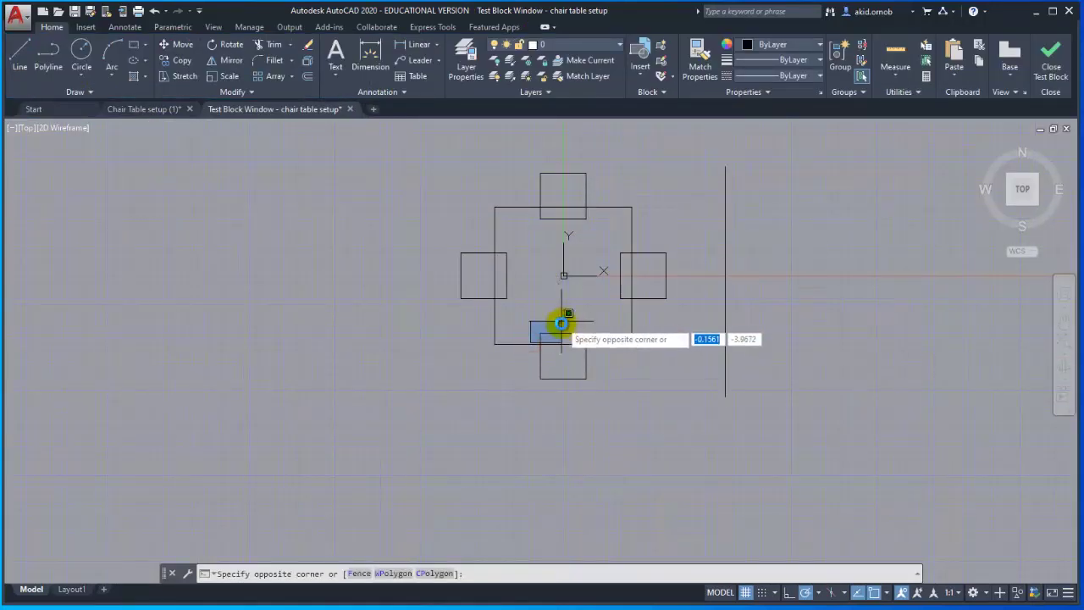
left_click(517, 348)
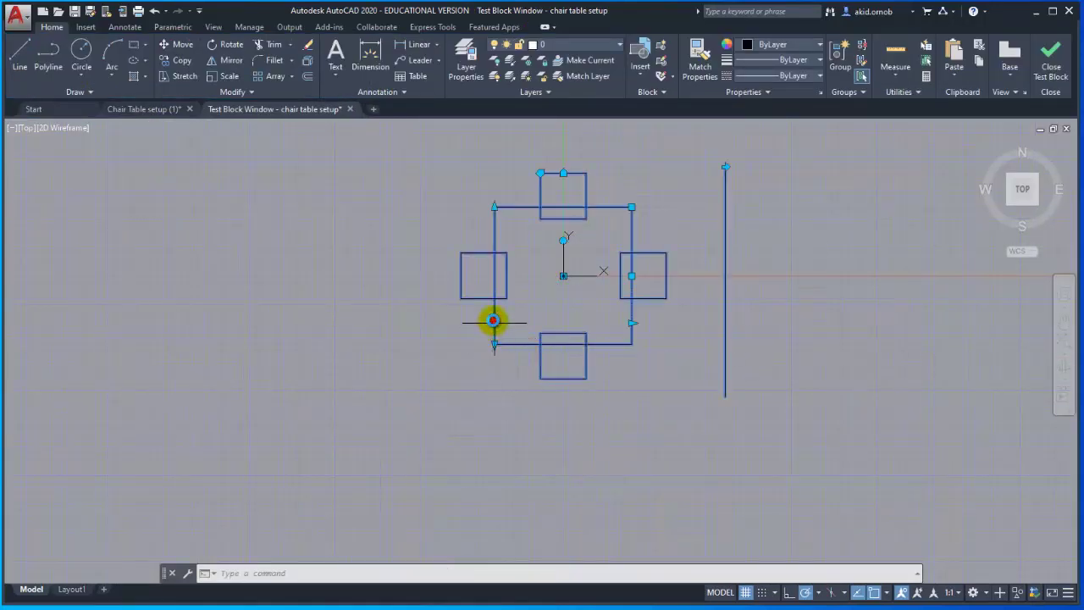
left_click(494, 321)
middle_click_drag(66, 319, 120, 320)
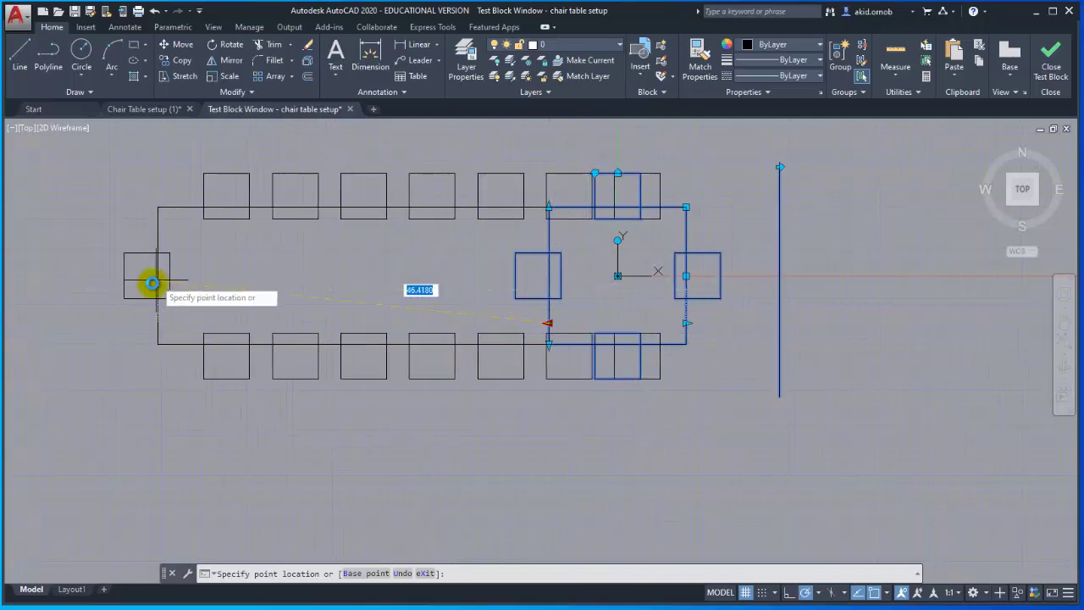
left_click(152, 283)
middle_click_drag(388, 308, 381, 239)
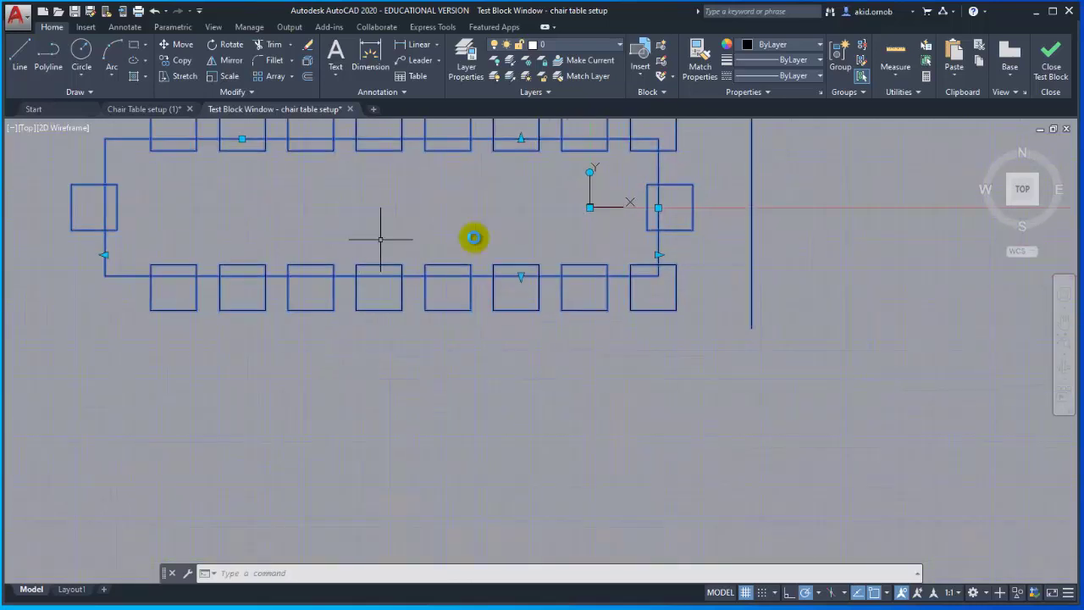
left_click(520, 277)
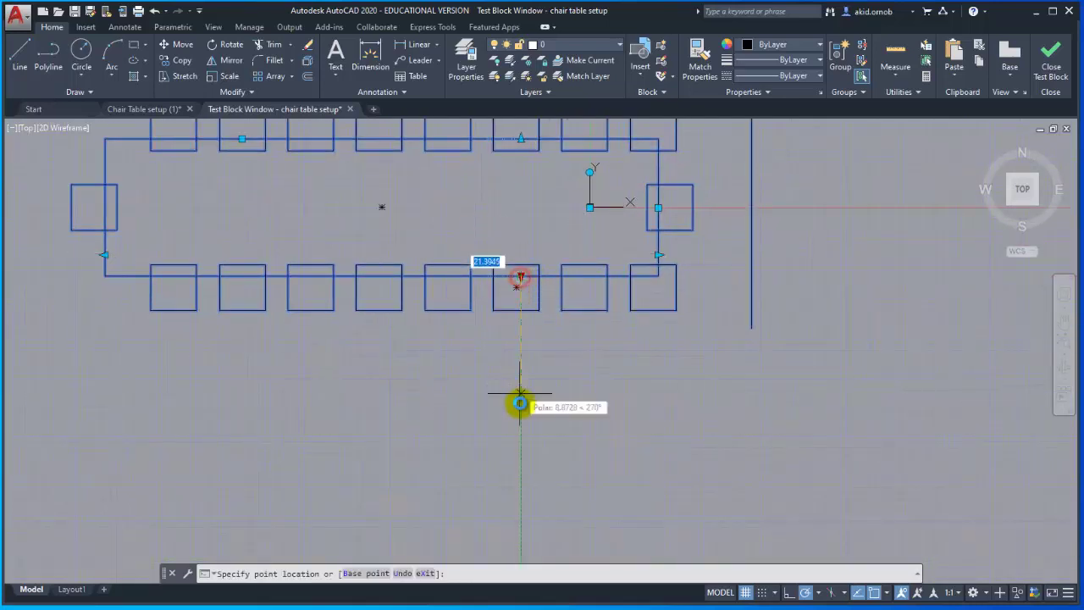
middle_click_drag(520, 403, 548, 276)
left_click(548, 426)
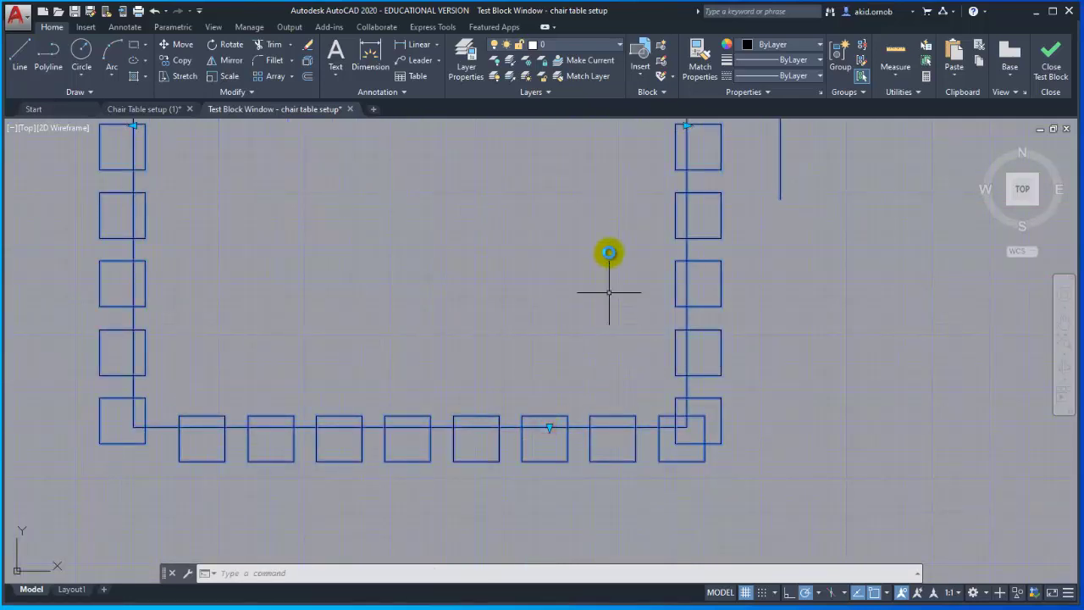
scroll(609, 292, "down", 2)
middle_click_drag(600, 230, 600, 368)
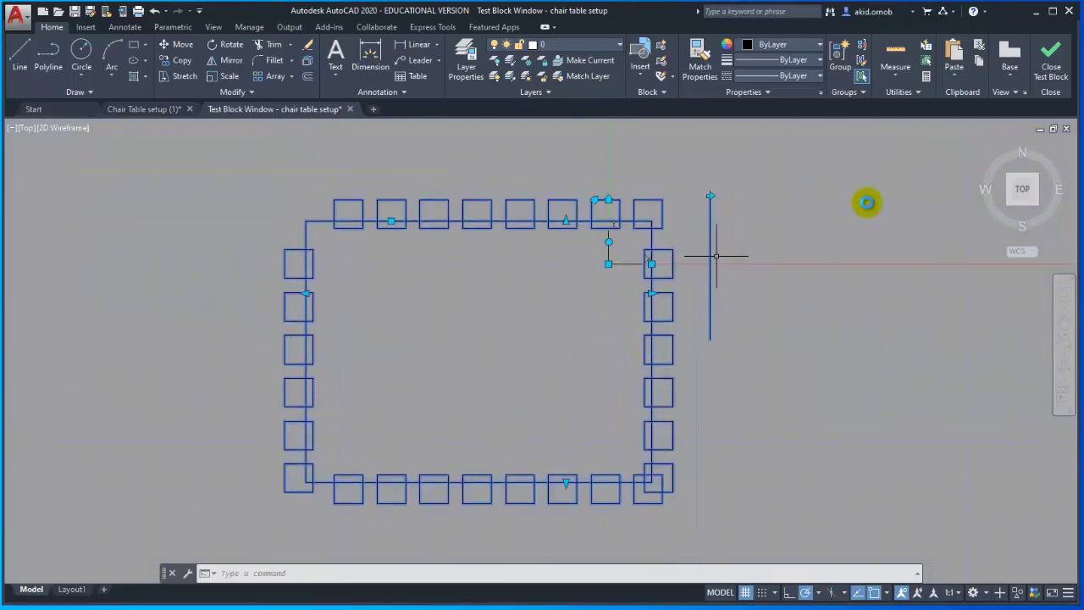
left_click(1054, 69)
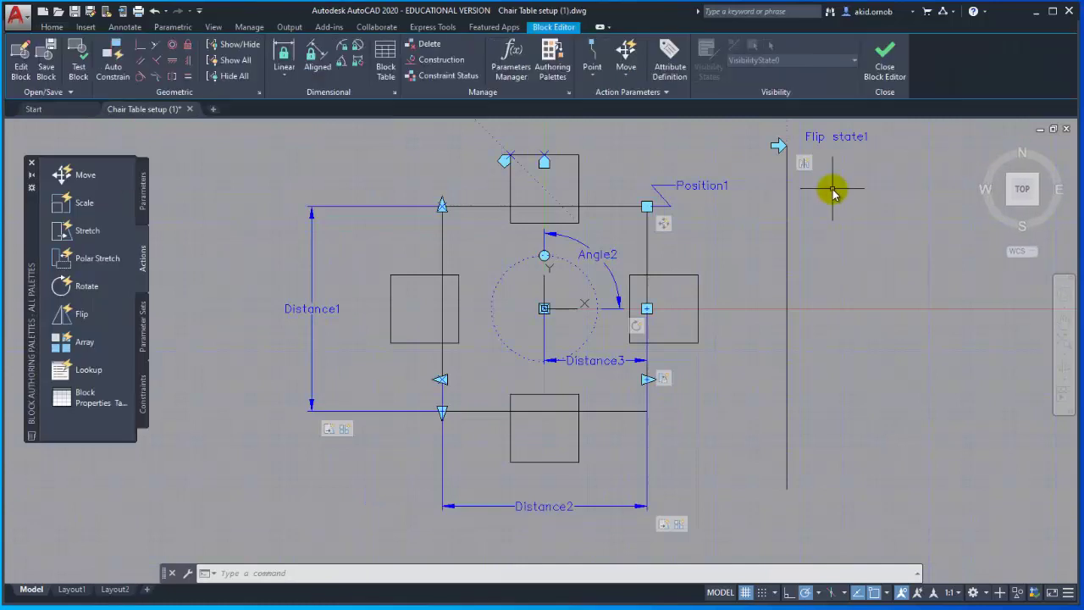